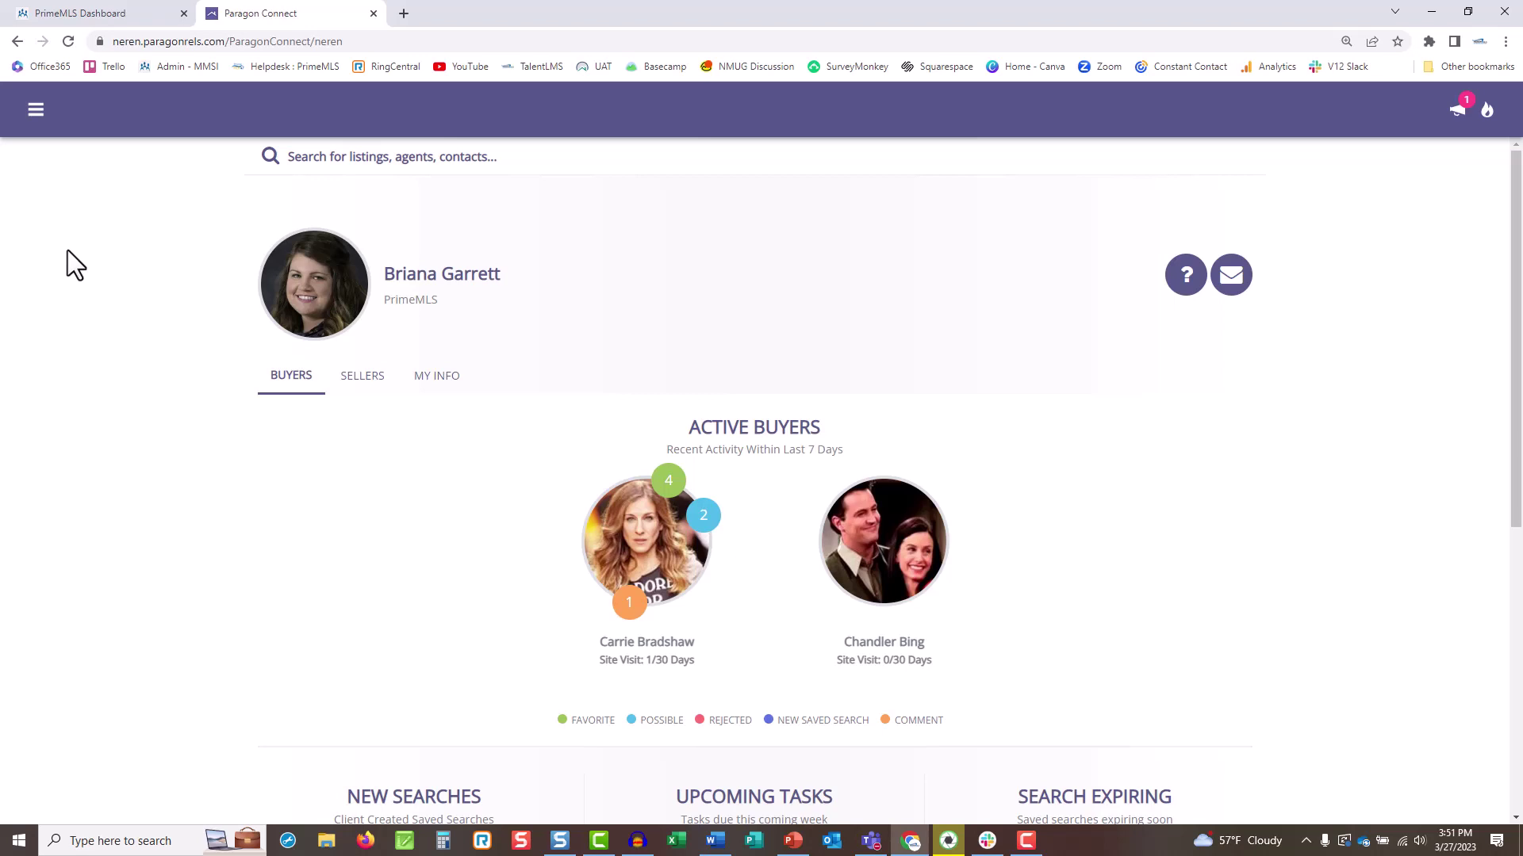
Open the residential property search and add A-Active to Listing Status.
left_click(36, 110)
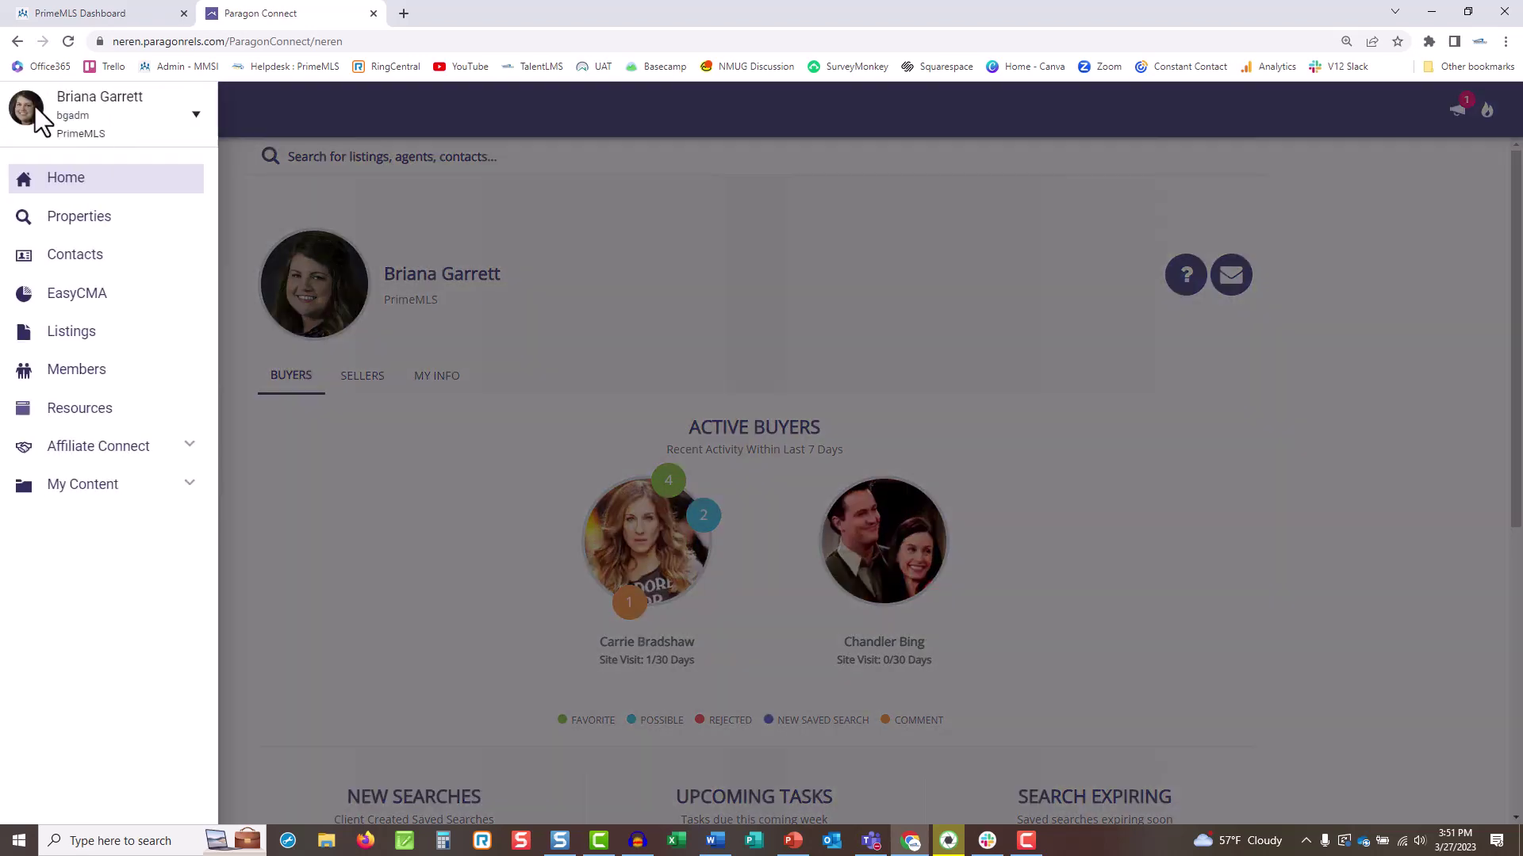
left_click(157, 228)
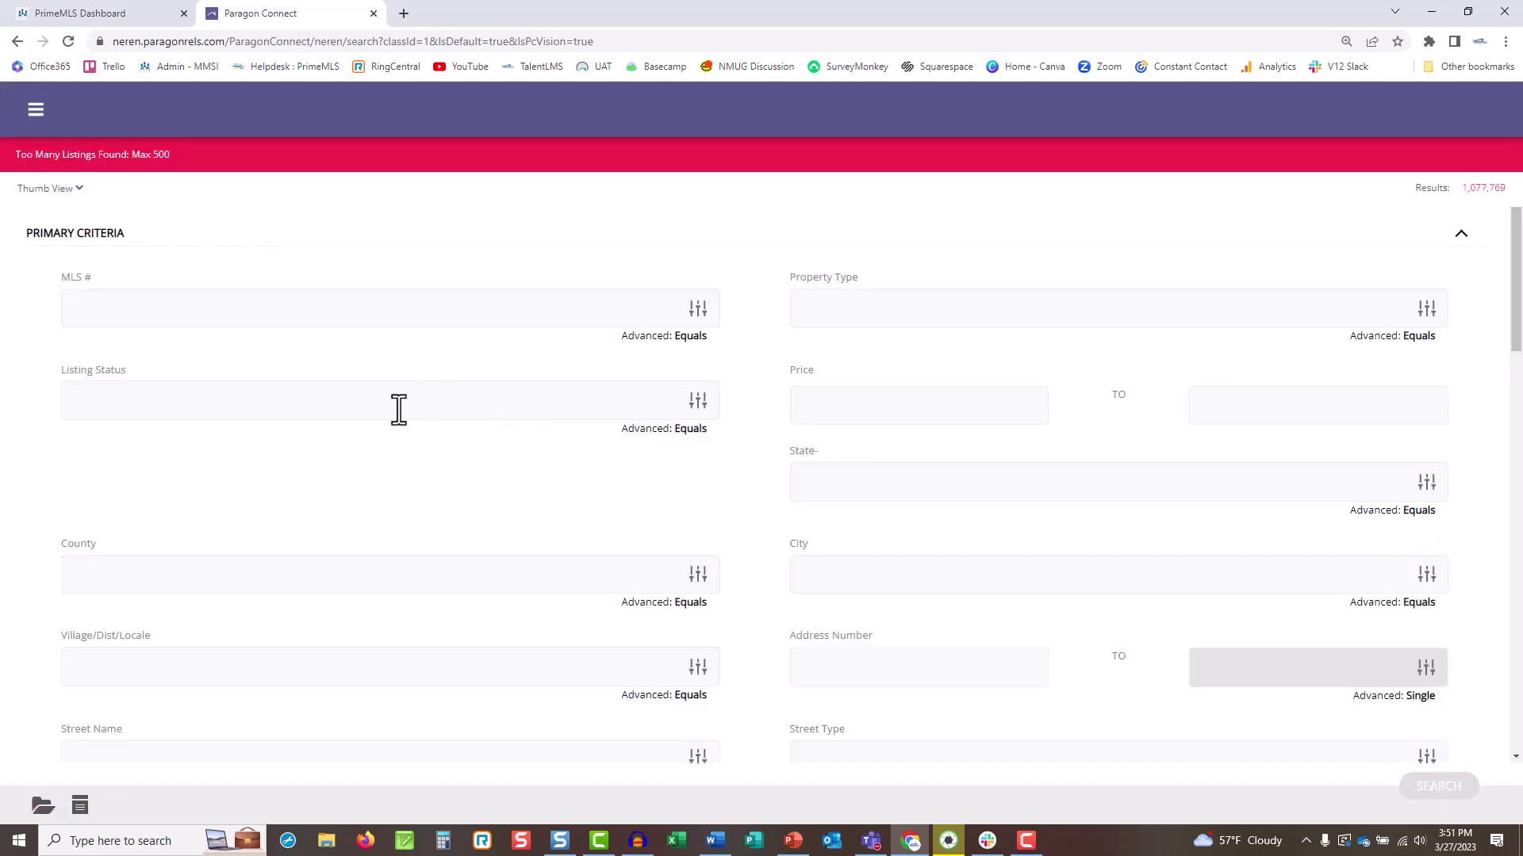
left_click(395, 410)
type("a")
left_click(367, 436)
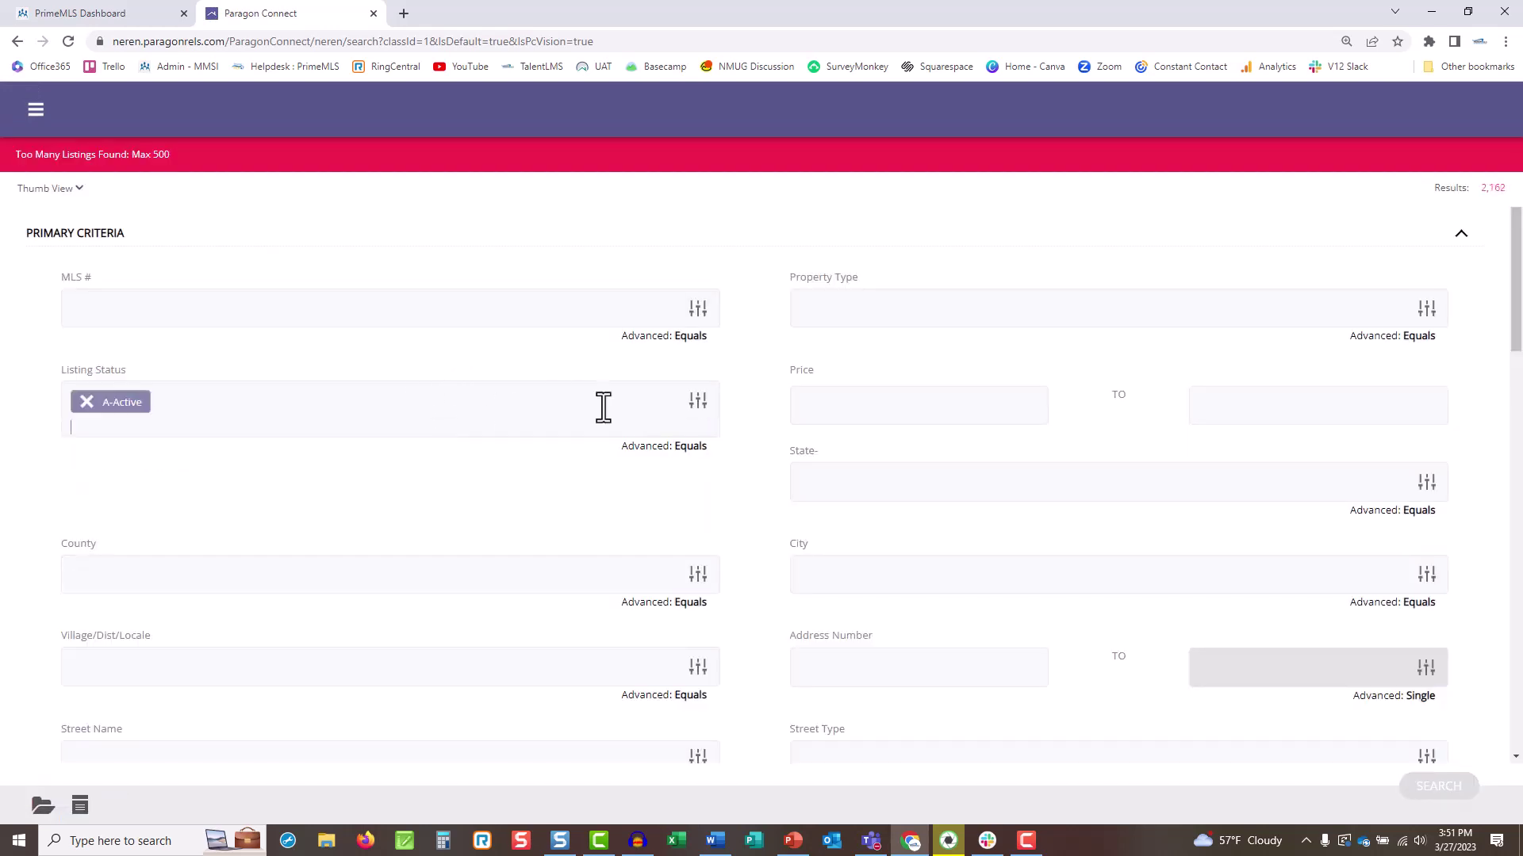
left_click(699, 404)
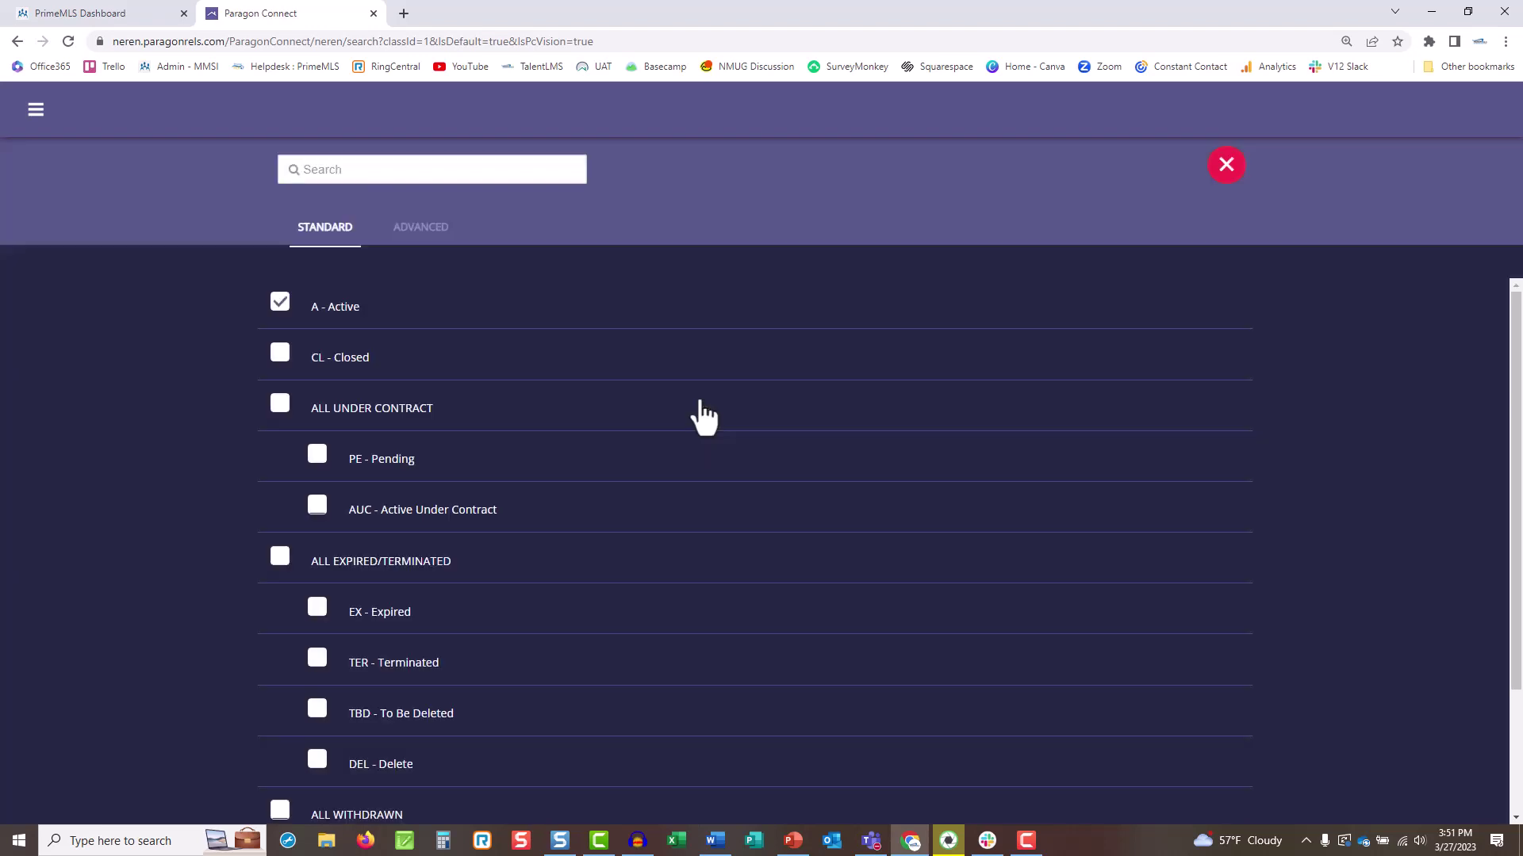
left_click(1226, 165)
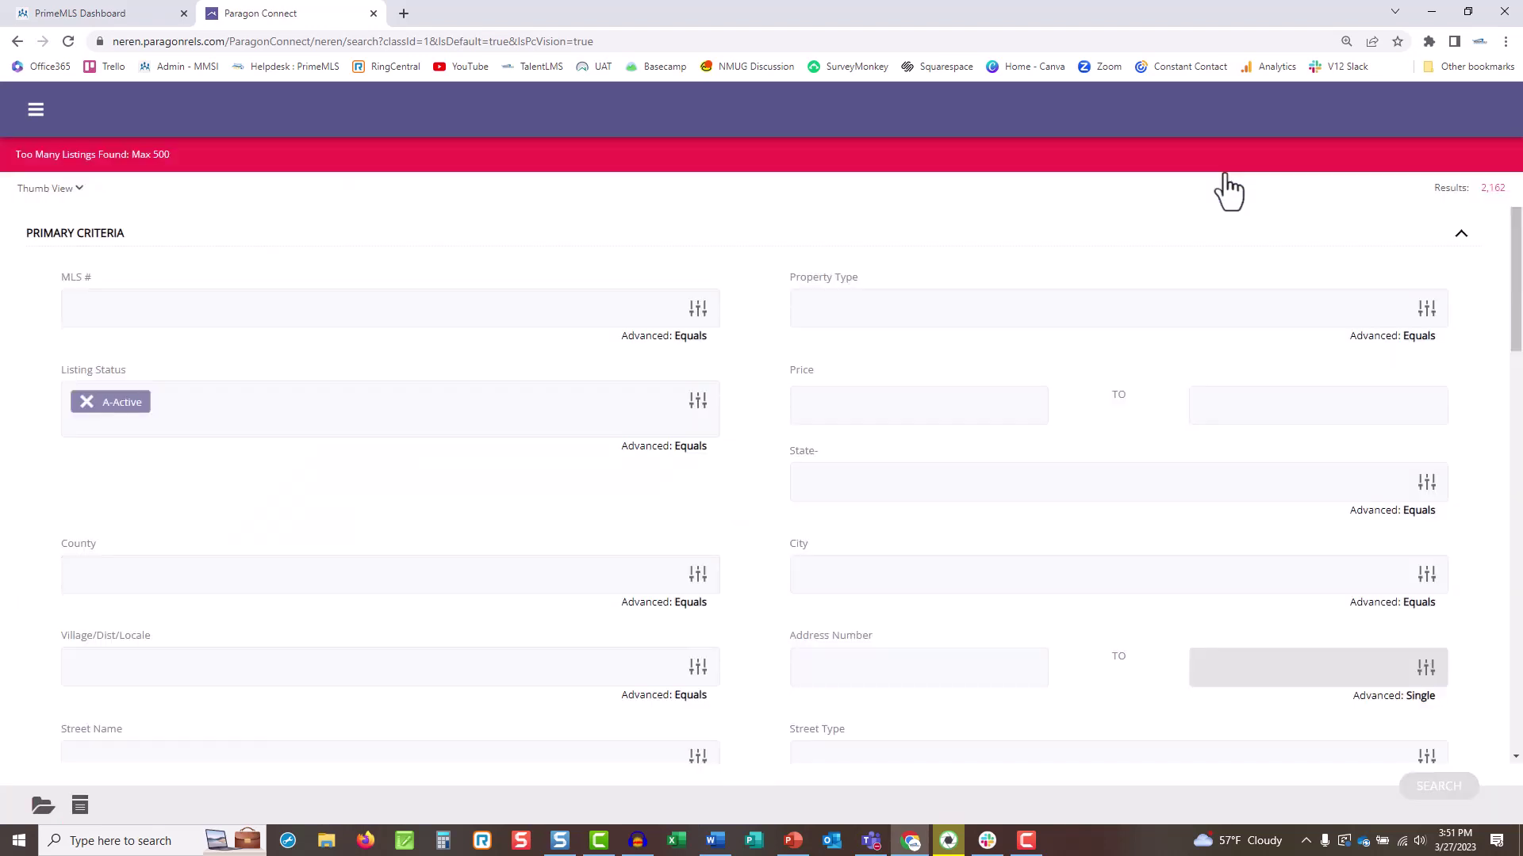
Limit the search city to Derry - Derry and scroll through the remaining criteria.
left_click(865, 579)
type("derr")
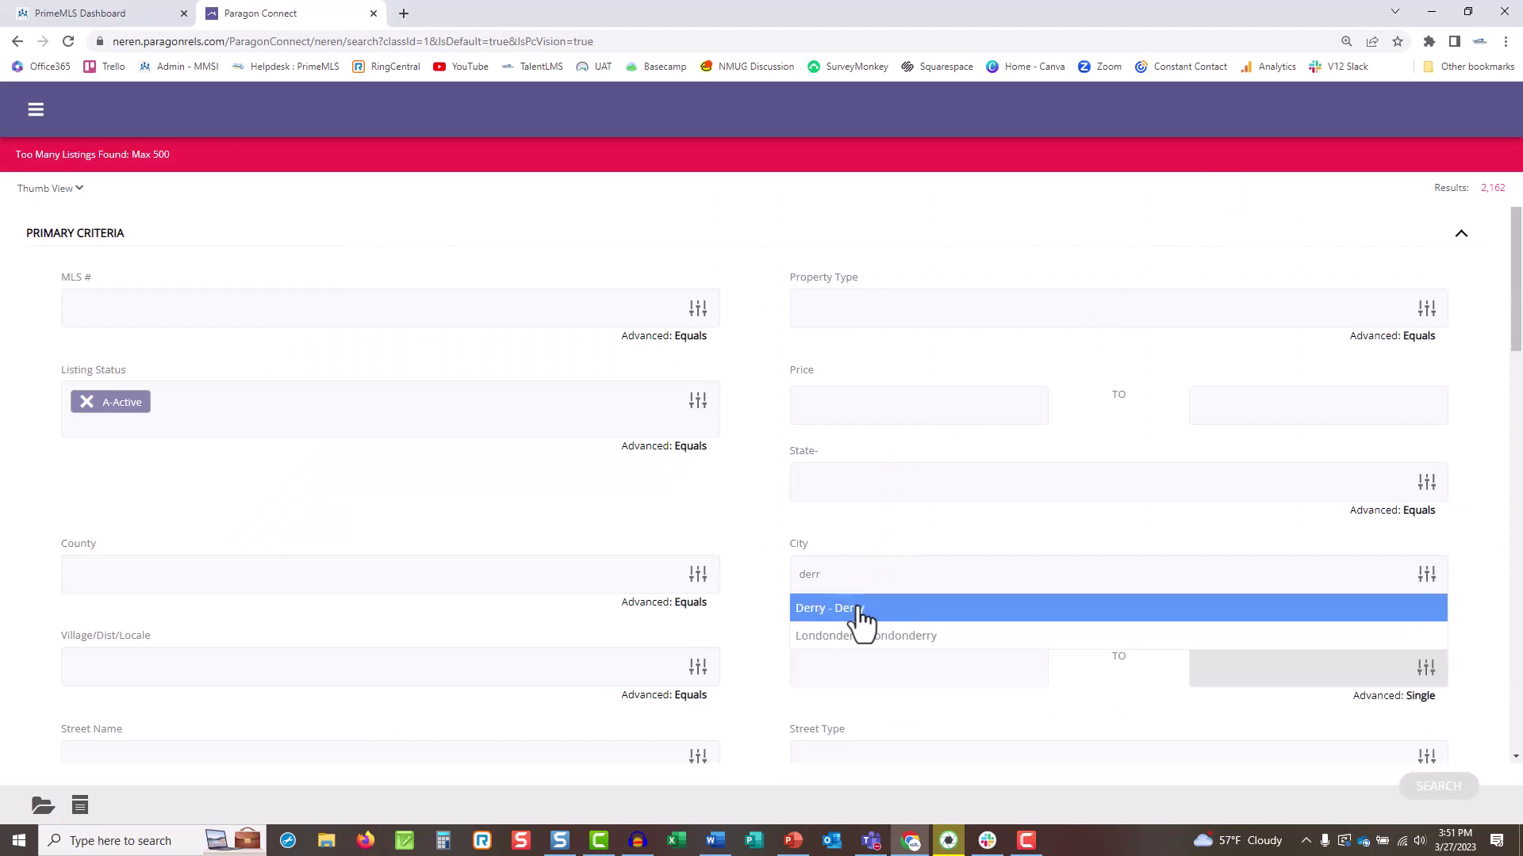
left_click(857, 608)
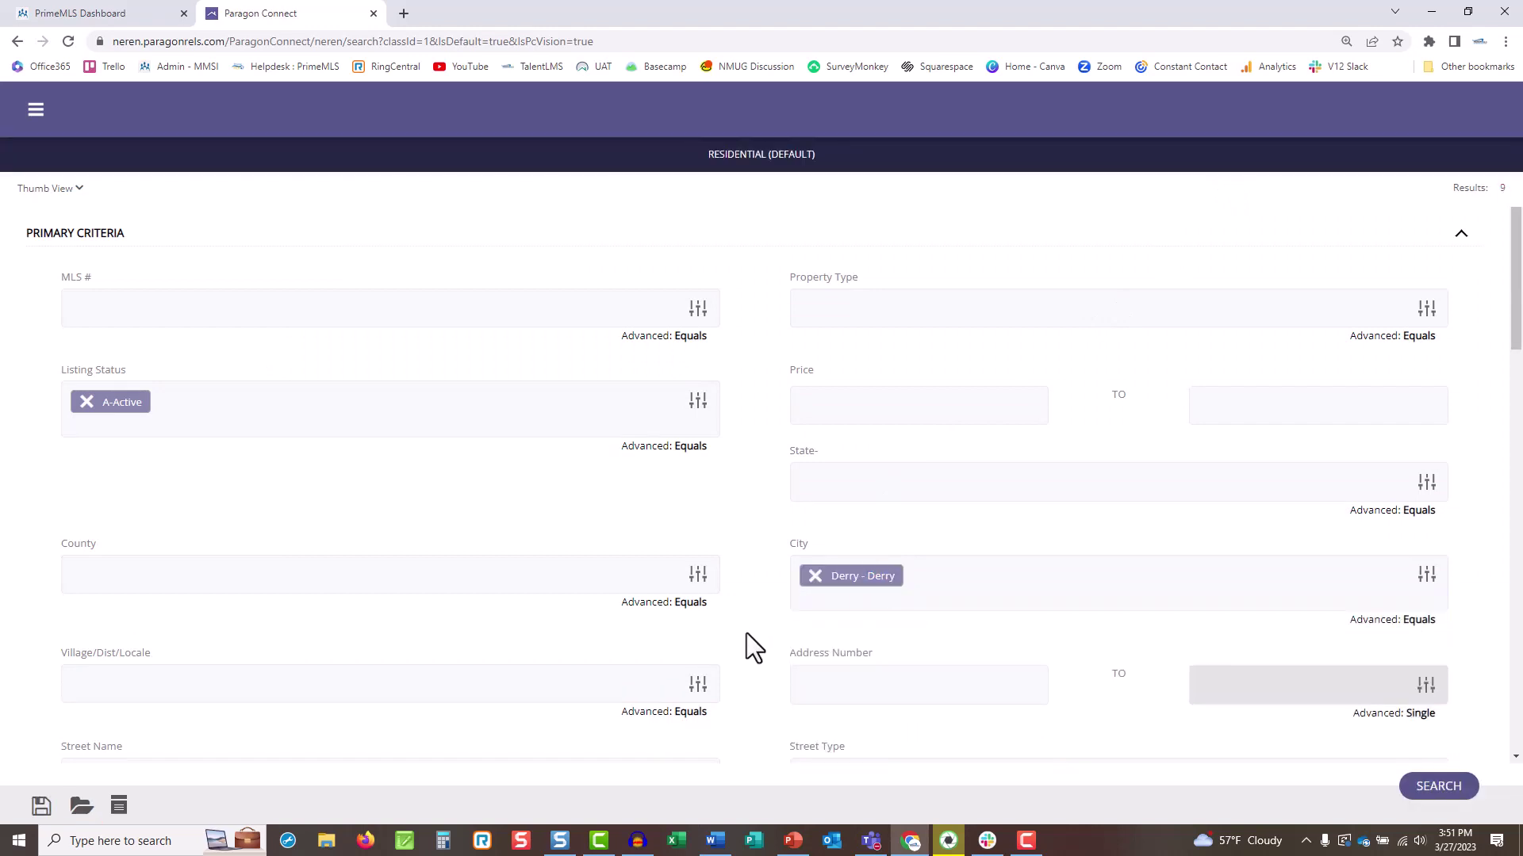
scroll(750, 644, "down", 7)
scroll(745, 634, "down", 6)
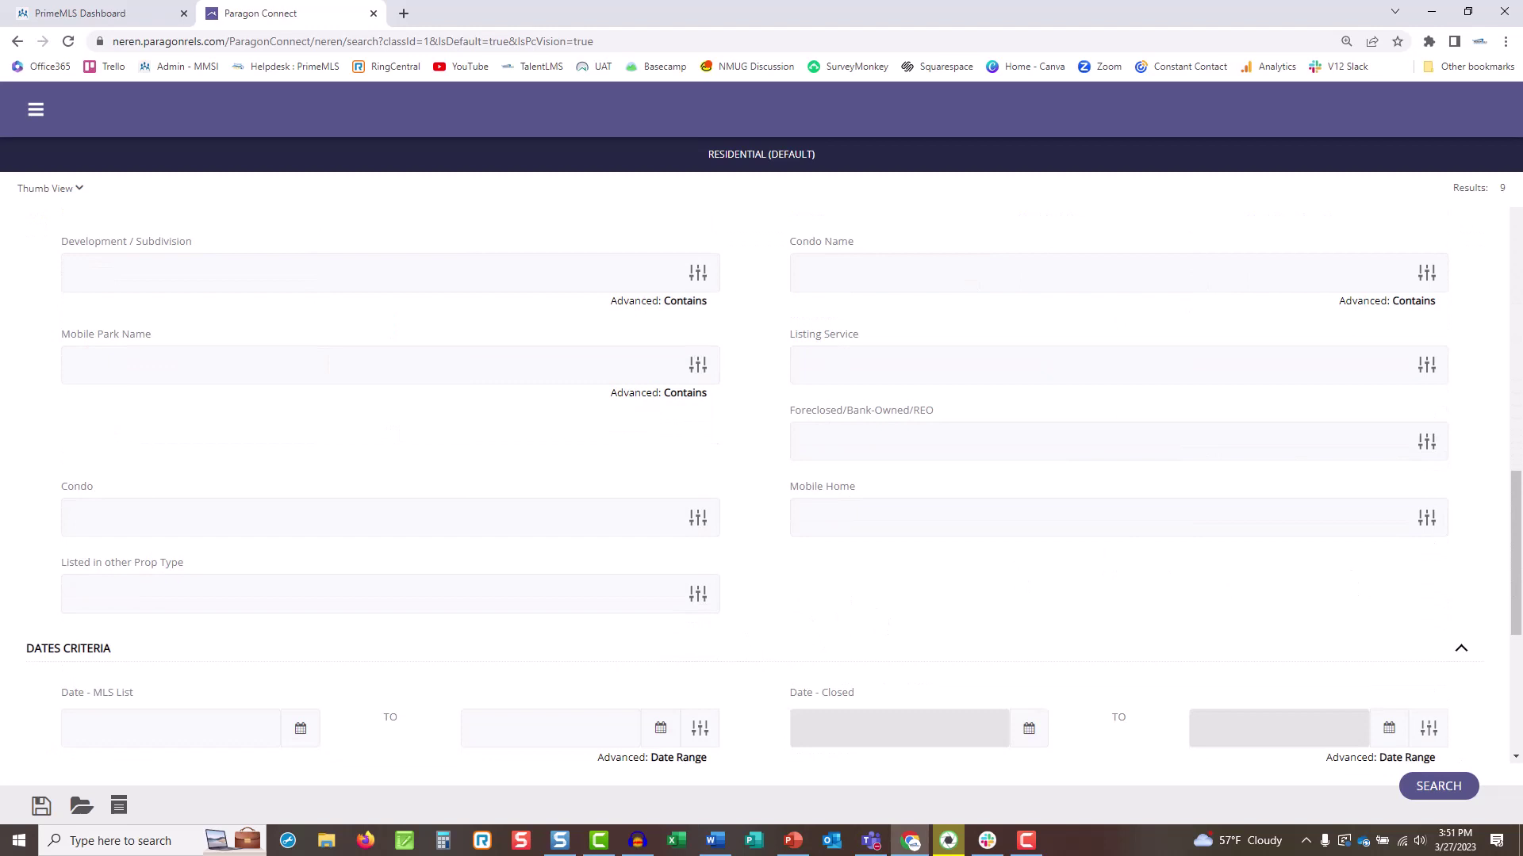
left_click_drag(1515, 505, 1512, 405)
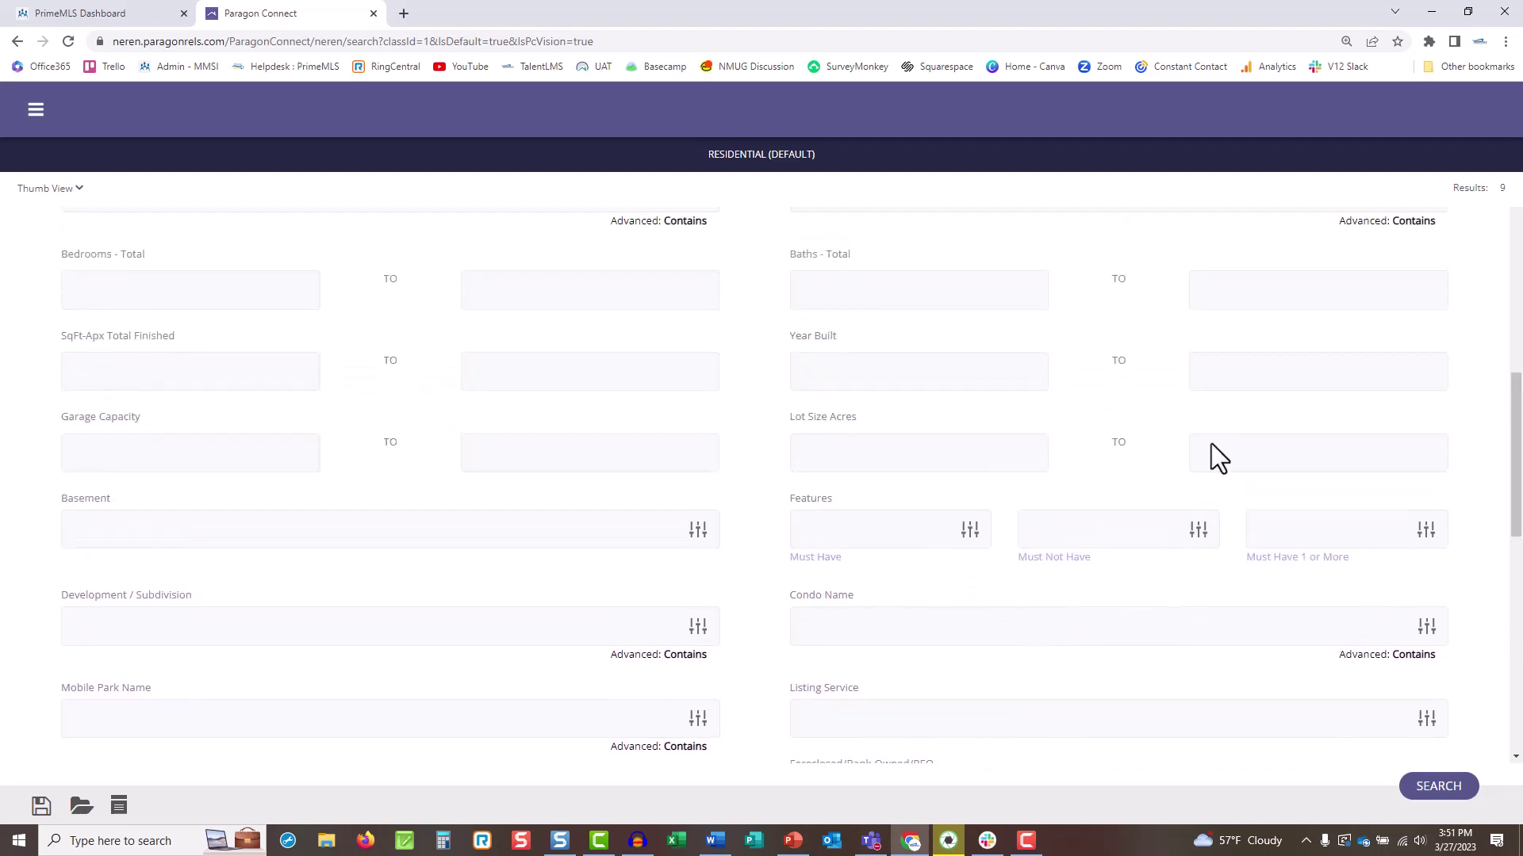
Enter 55 in Features, then clear it to leave Features blank.
left_click(942, 524)
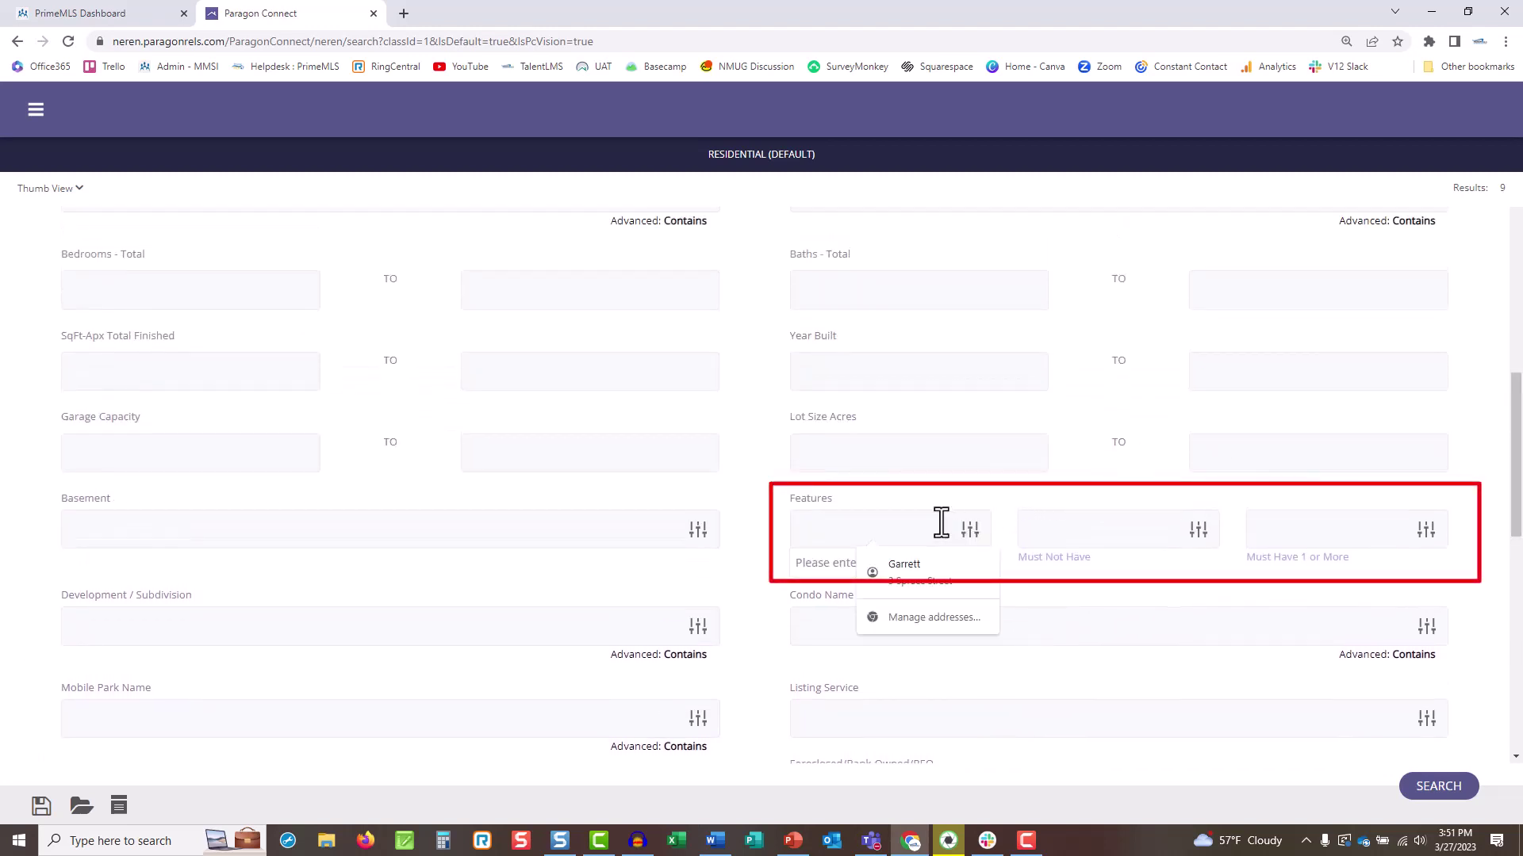
type("55")
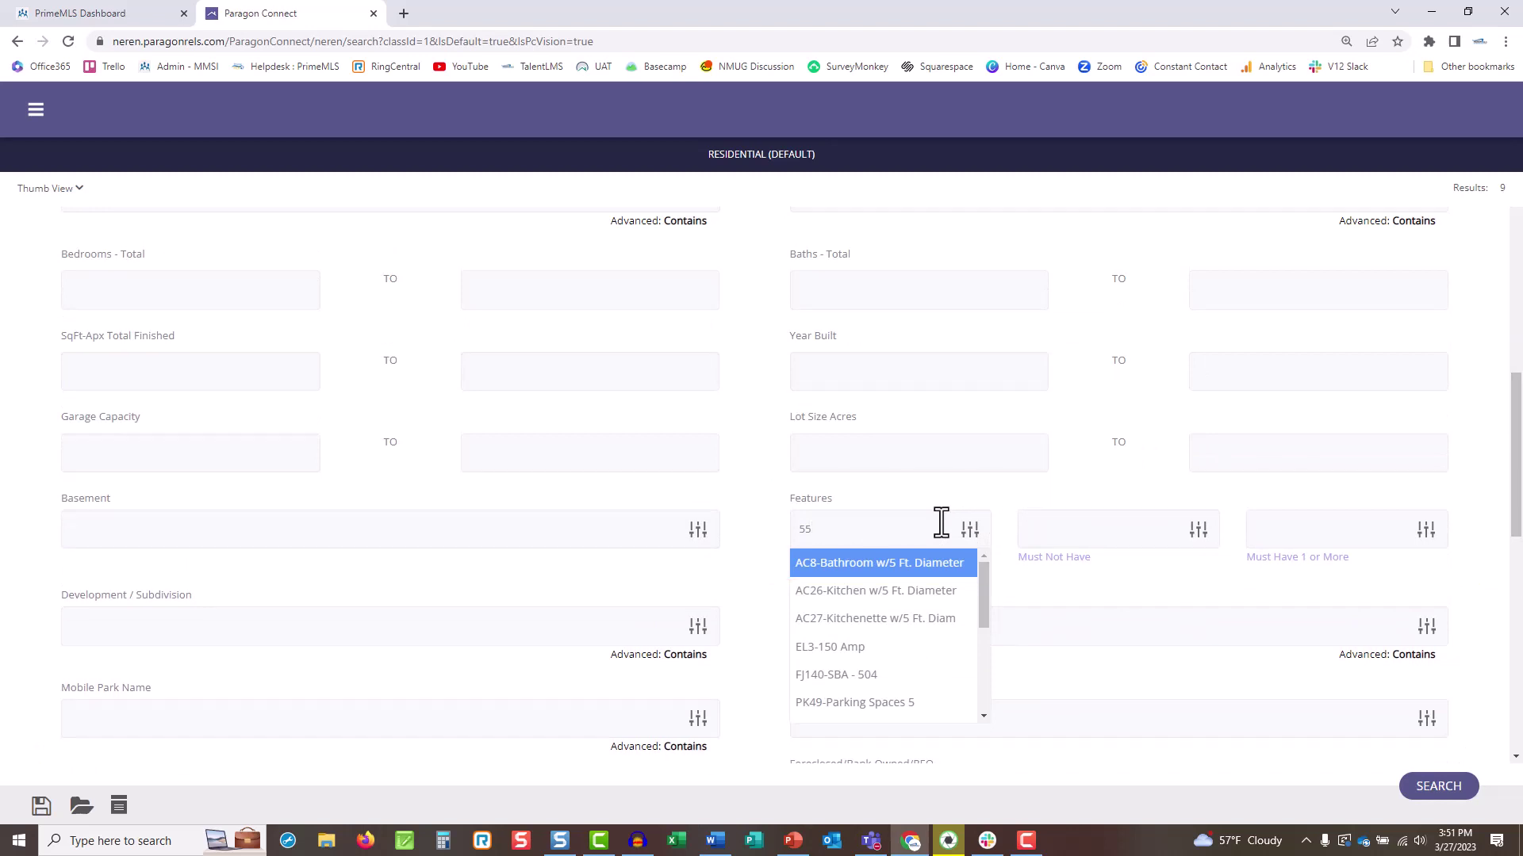
left_click_drag(941, 523, 728, 545)
key("BackSpace")
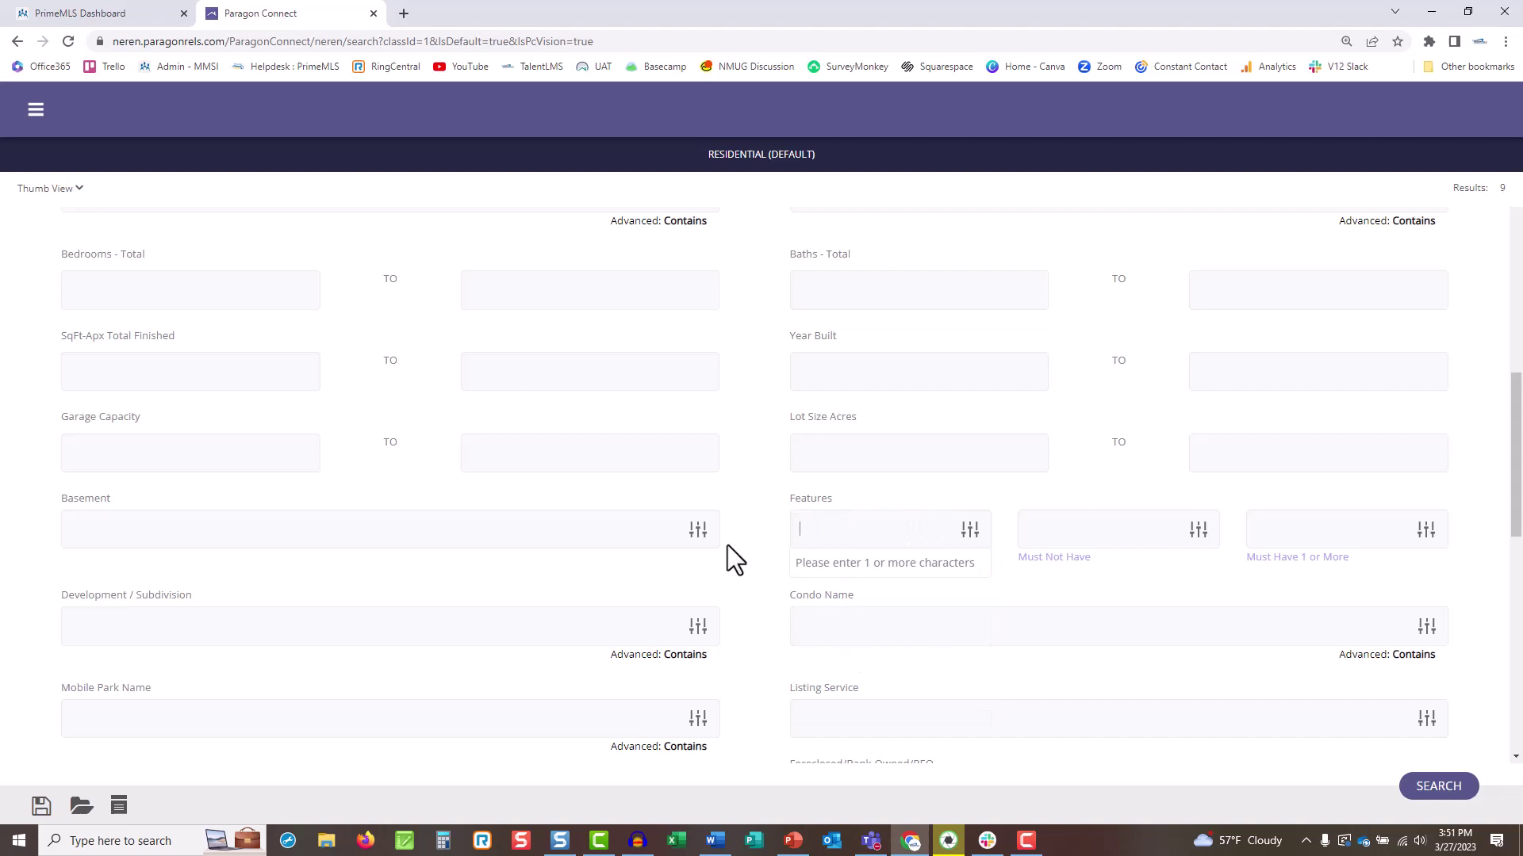
left_click(749, 582)
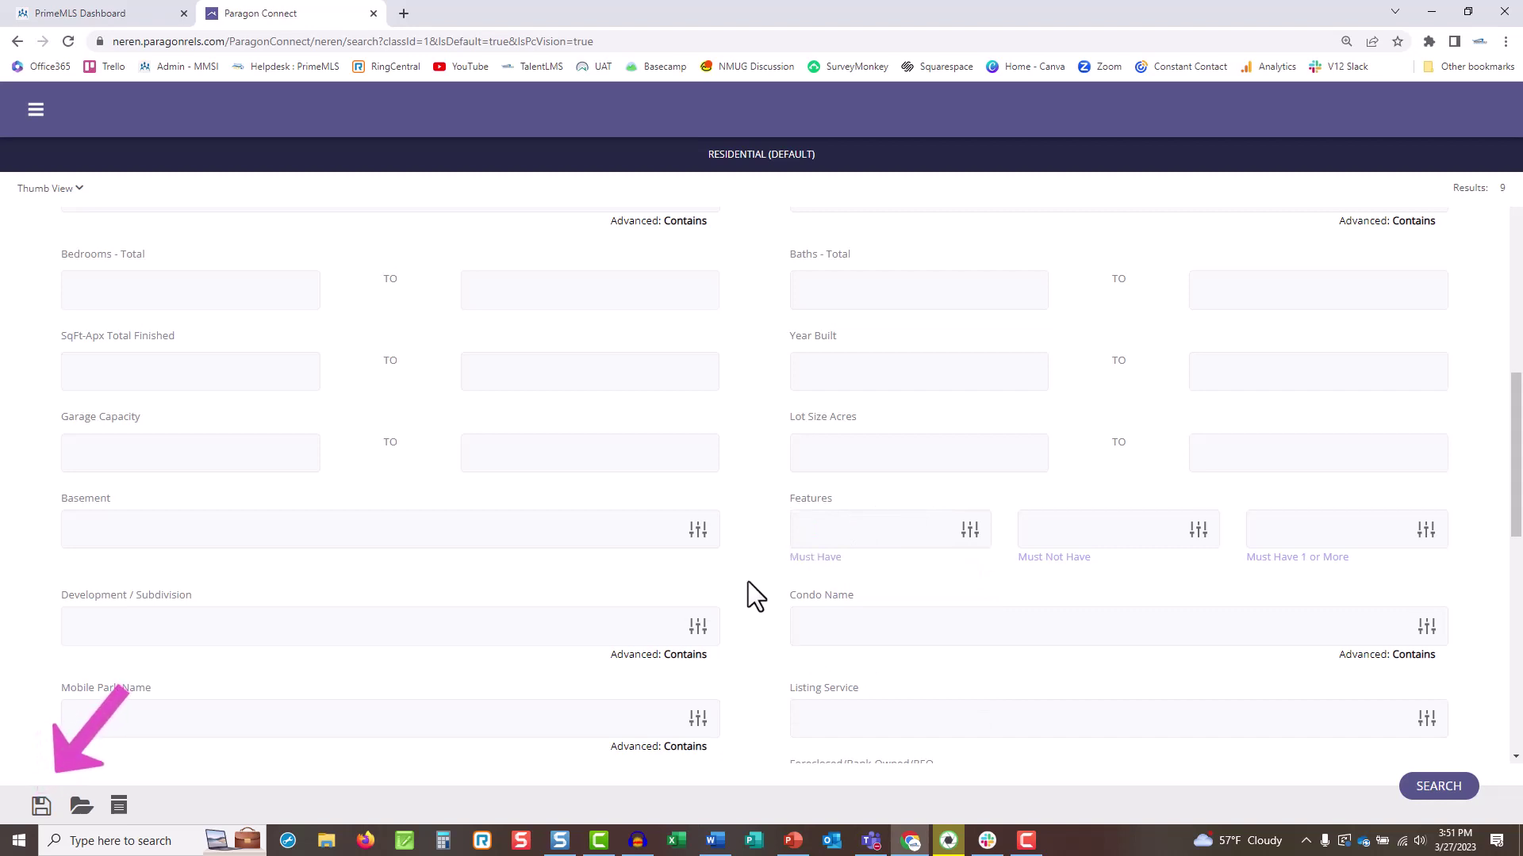
Save the search under the name 'New Derry Listings'.
left_click(42, 809)
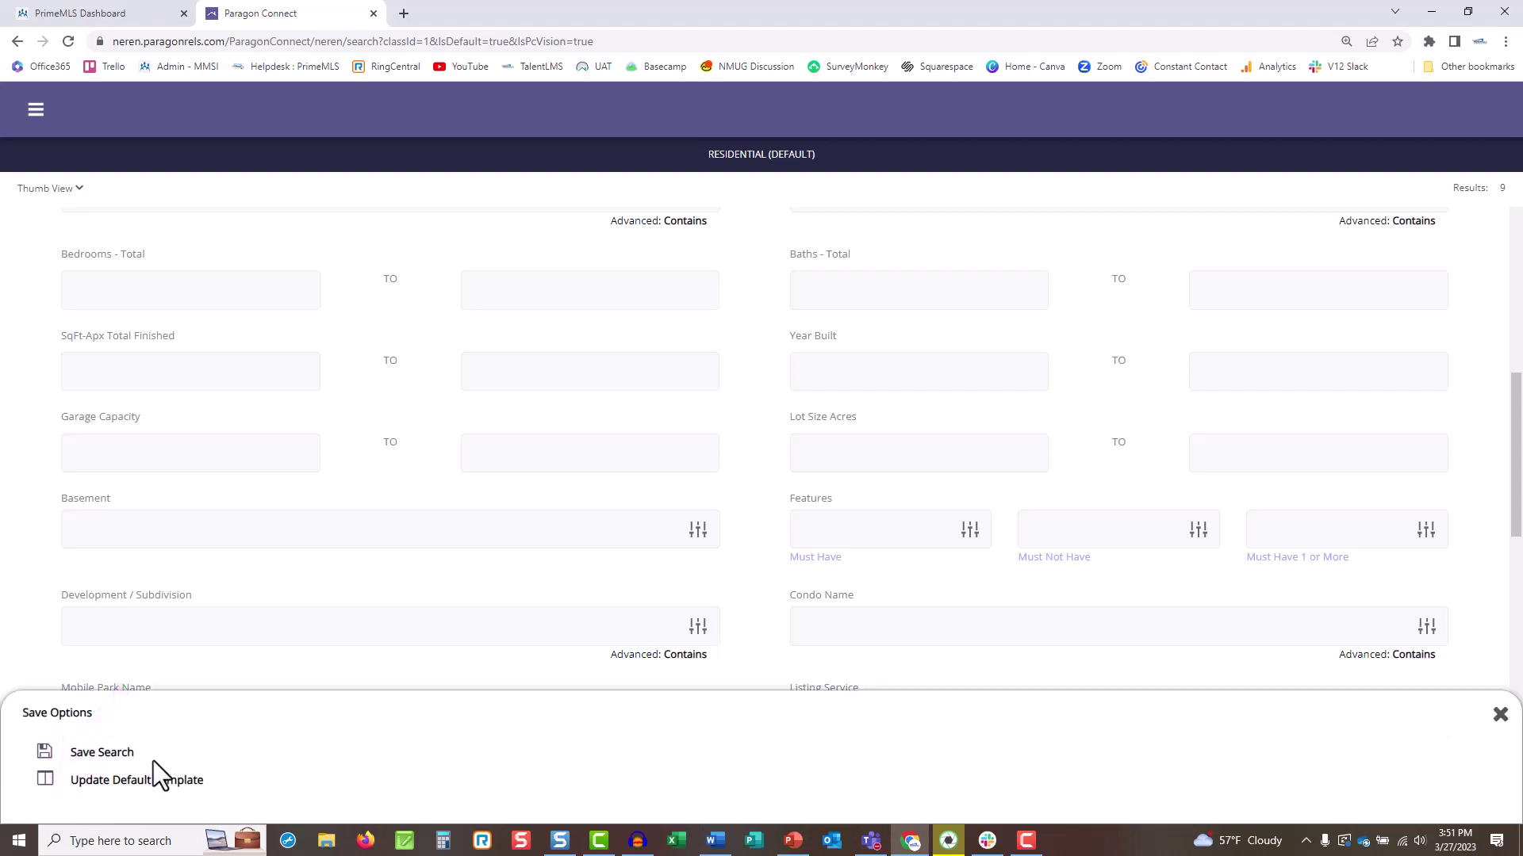
left_click(51, 756)
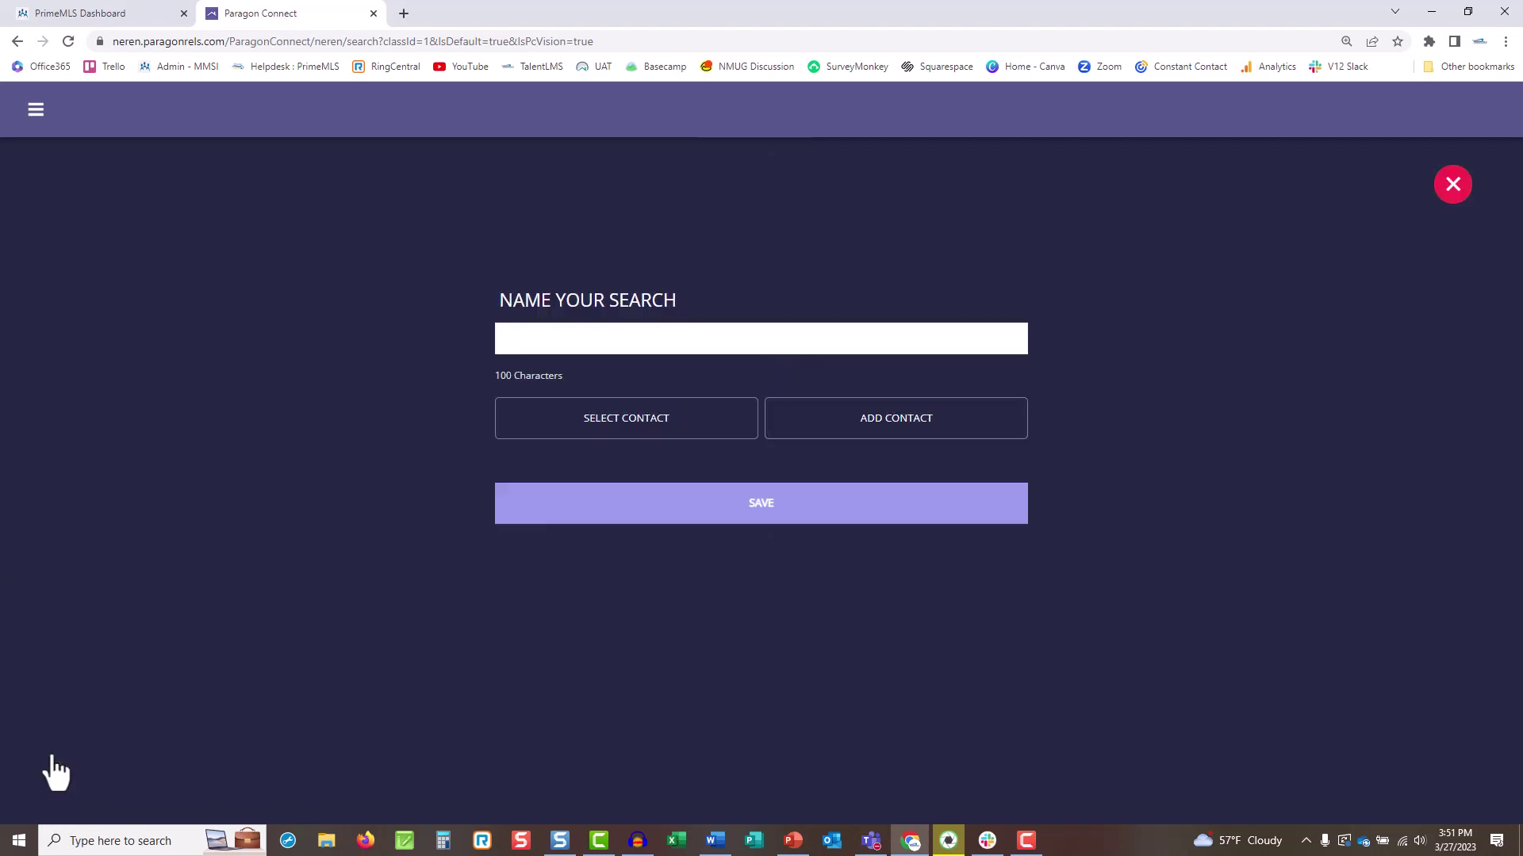
left_click(627, 349)
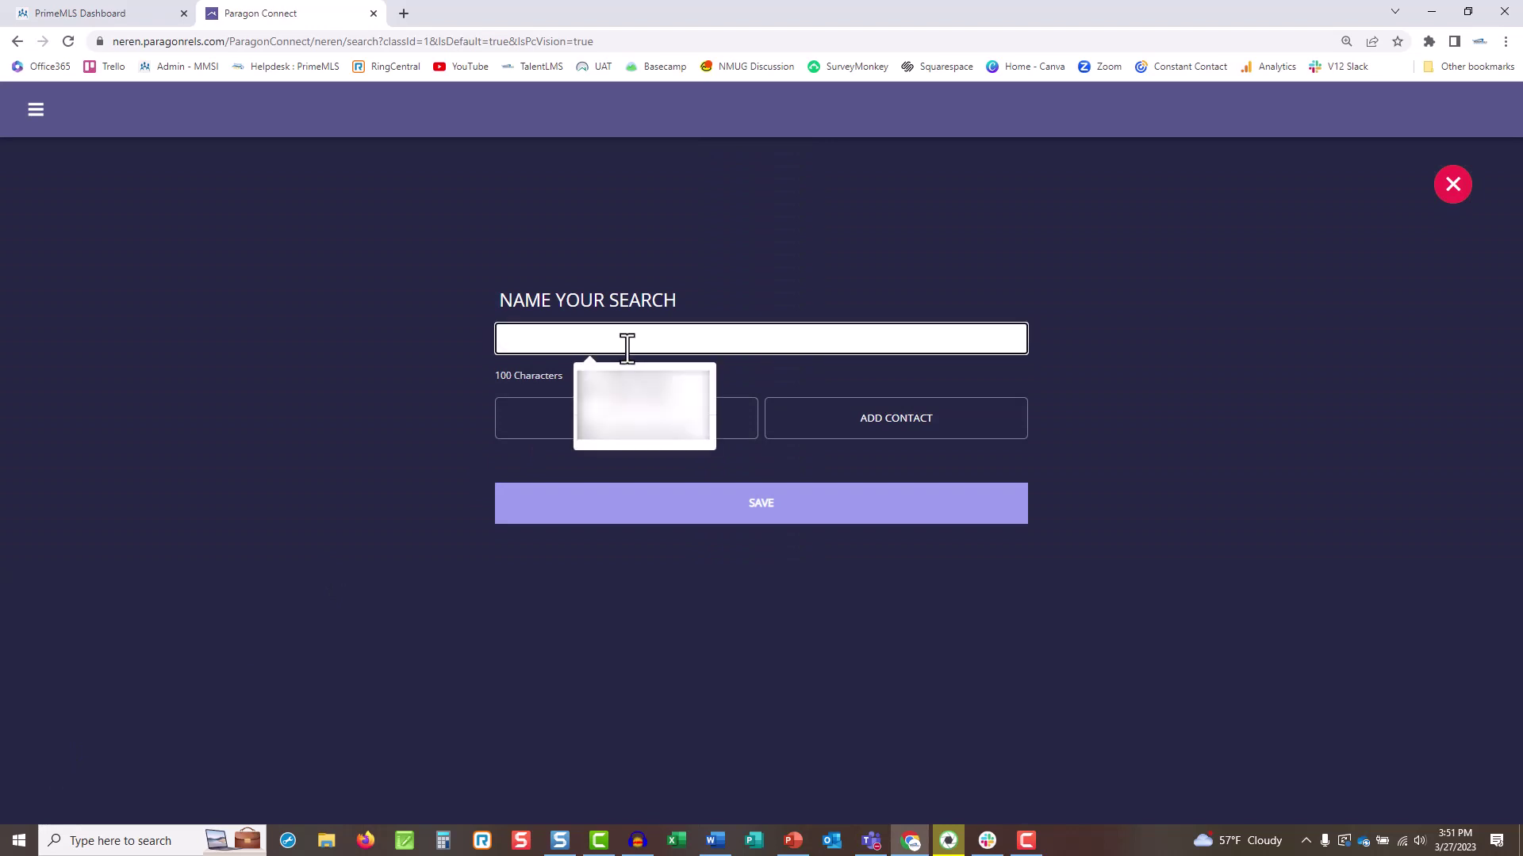
type("New Derry Lis")
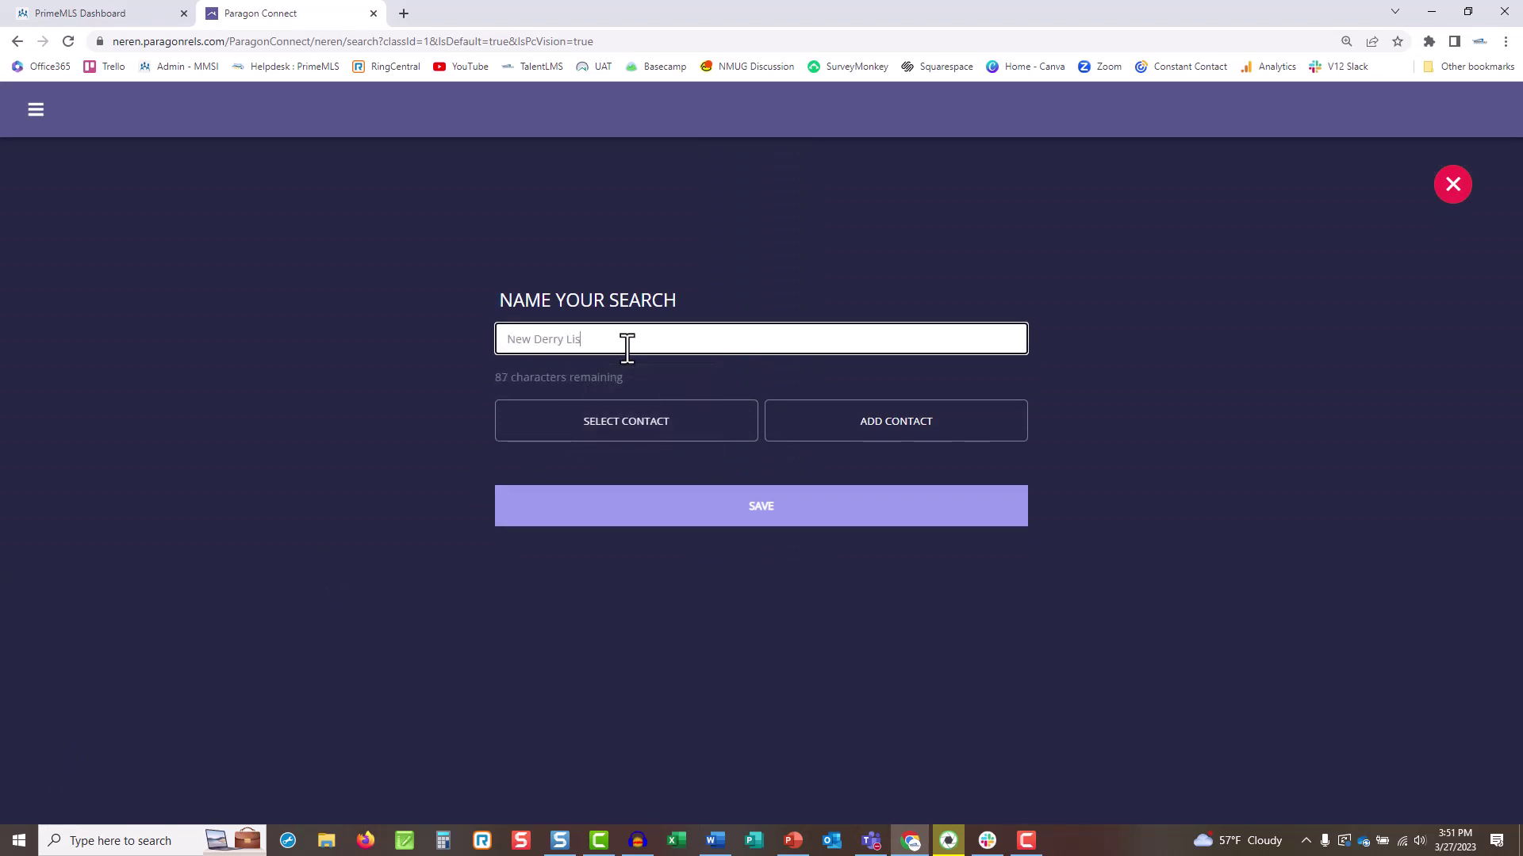
type("tings")
Skip existing contacts and start a new contact with first name, last name and e-mail.
left_click(639, 427)
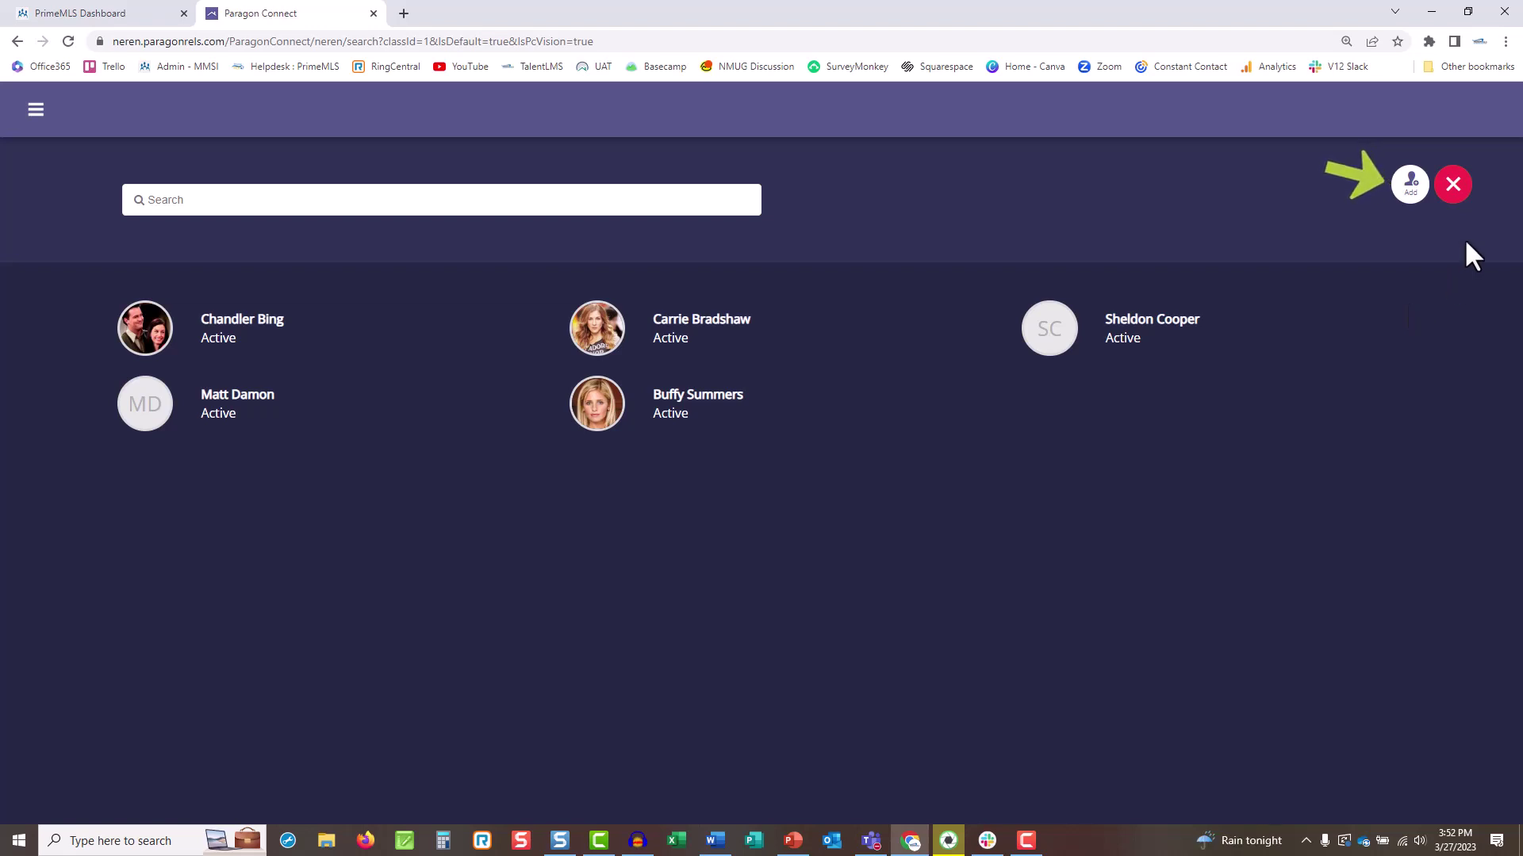
left_click(1453, 188)
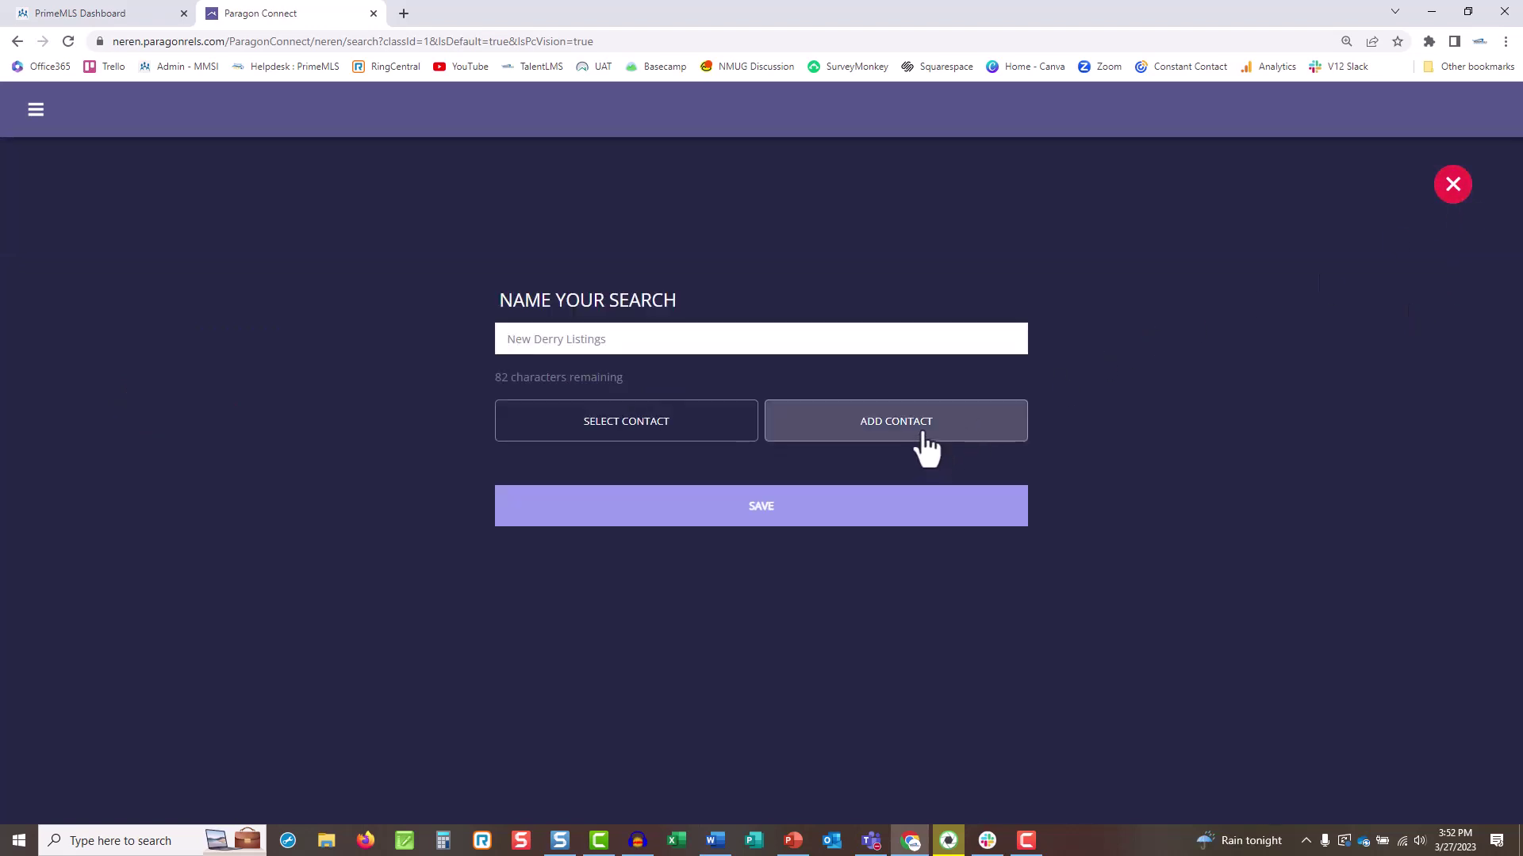
left_click(962, 443)
left_click(570, 391)
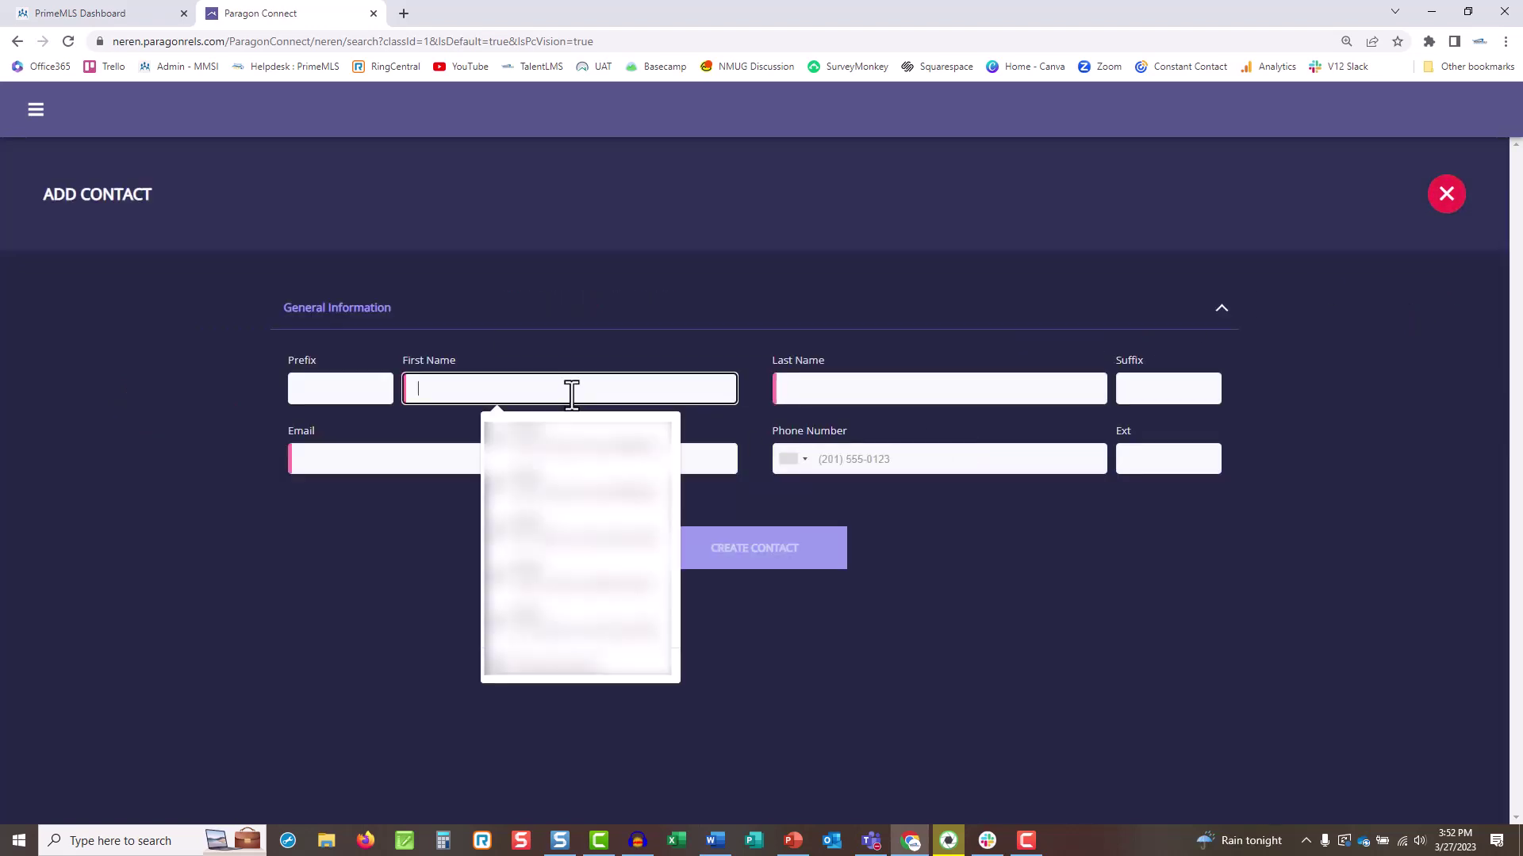
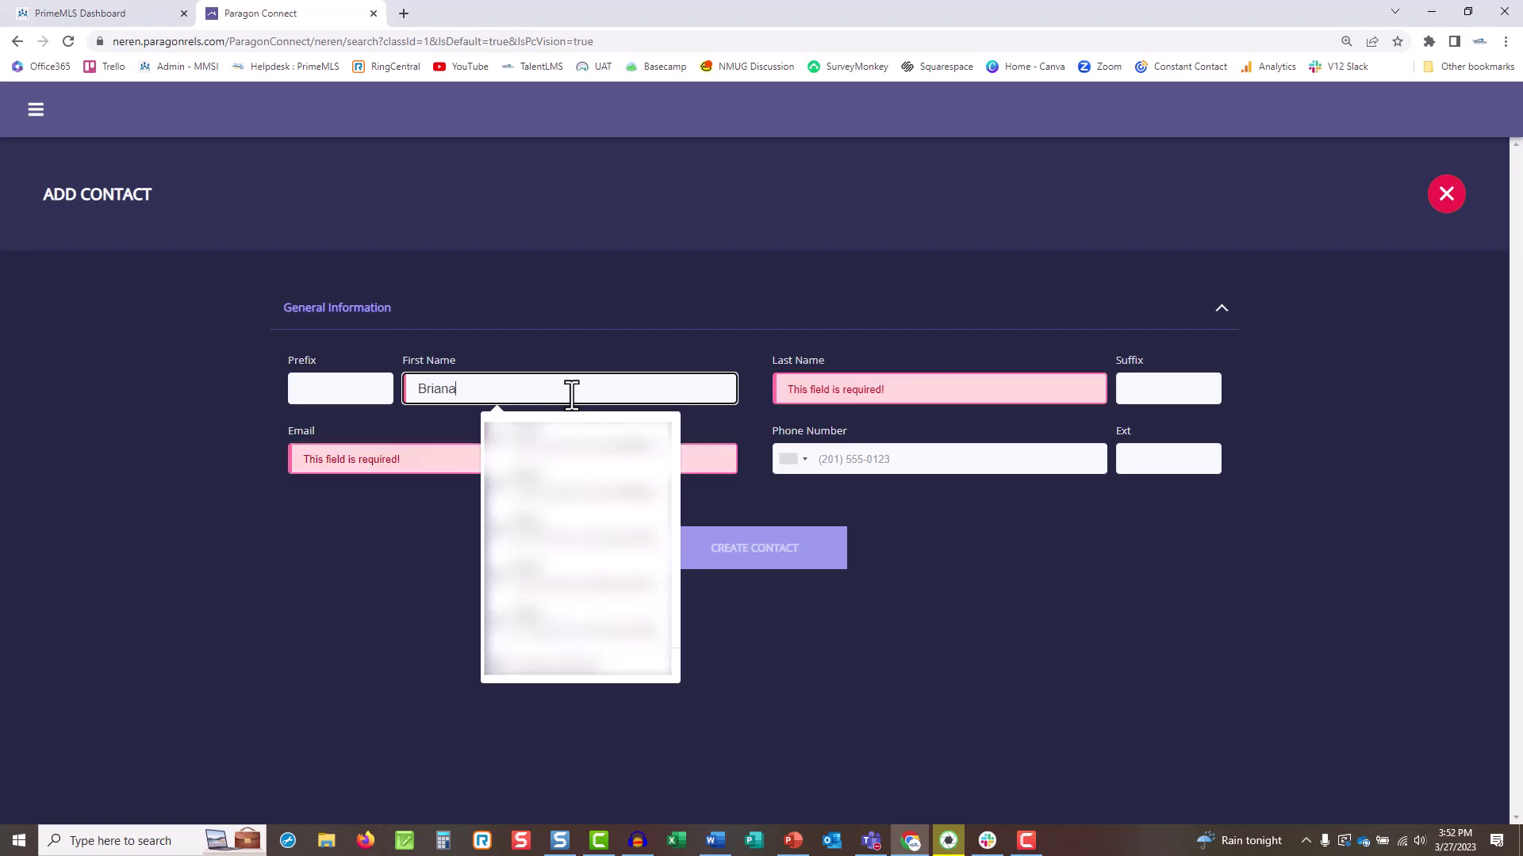
key("Tab")
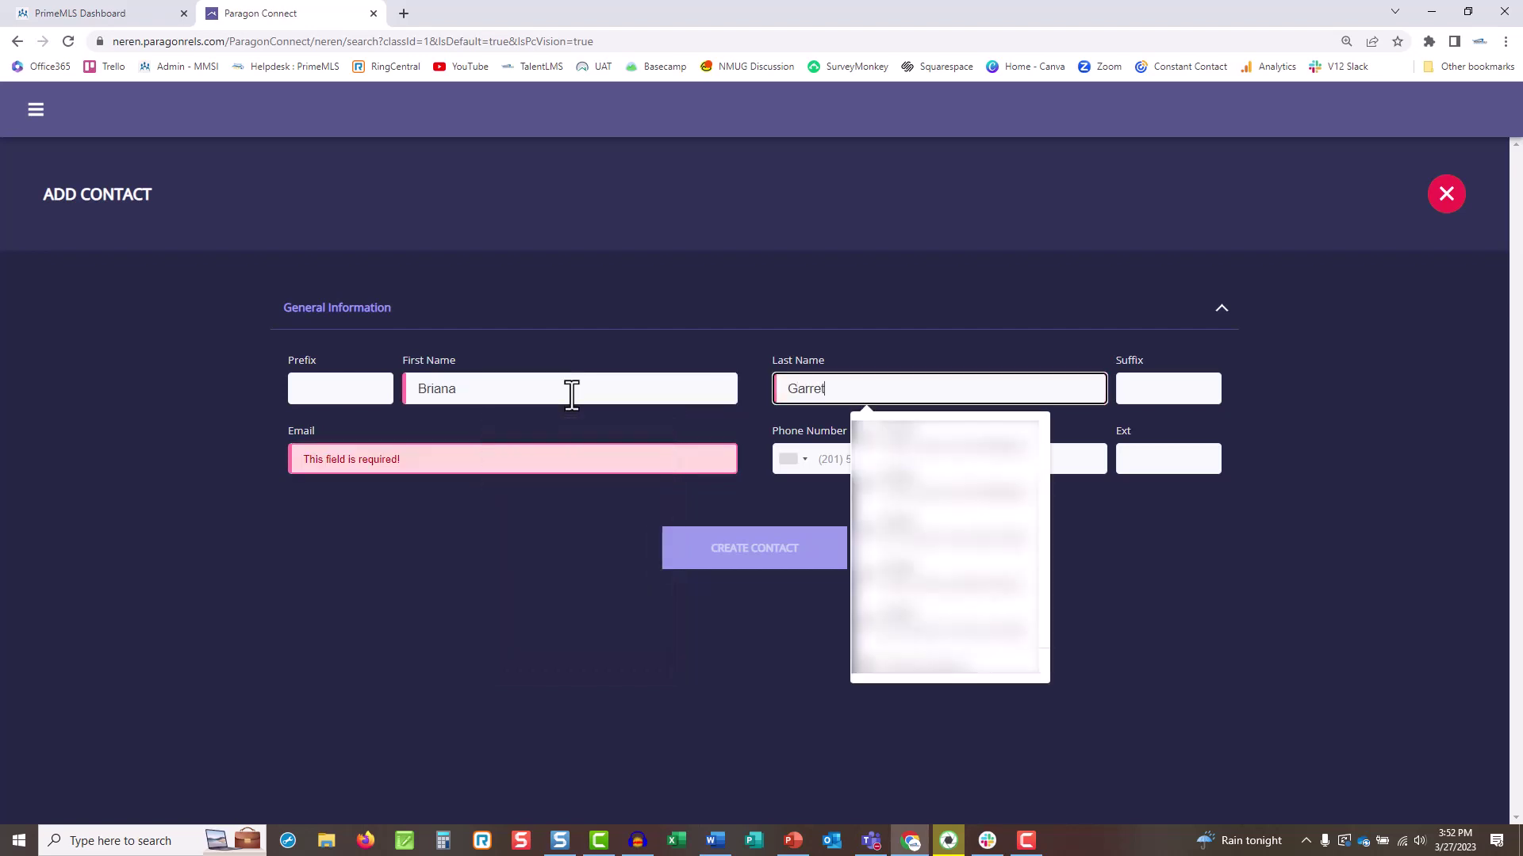
key("Tab")
key("Tab")
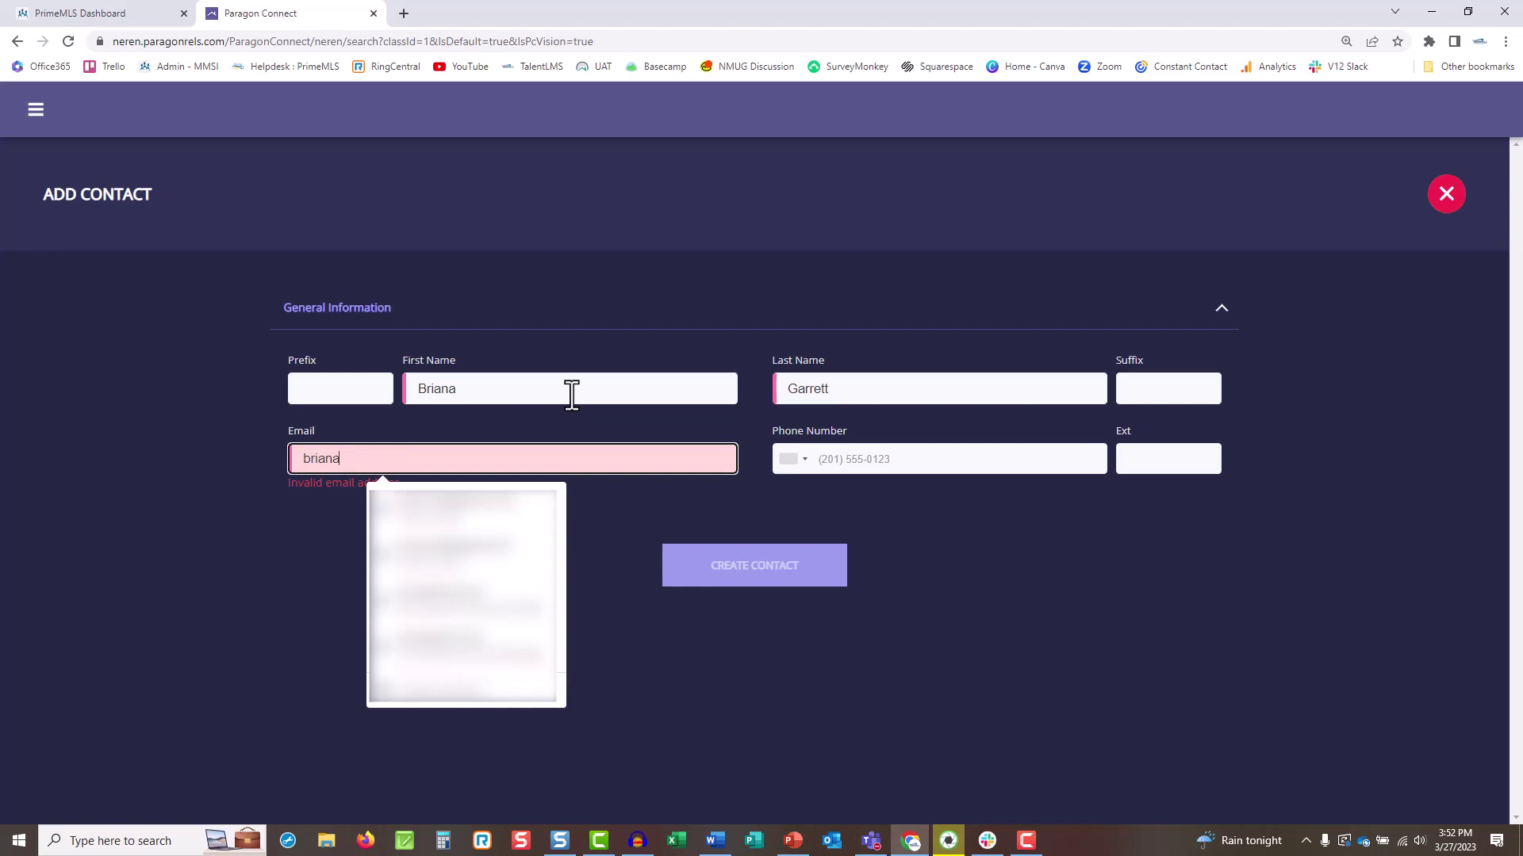
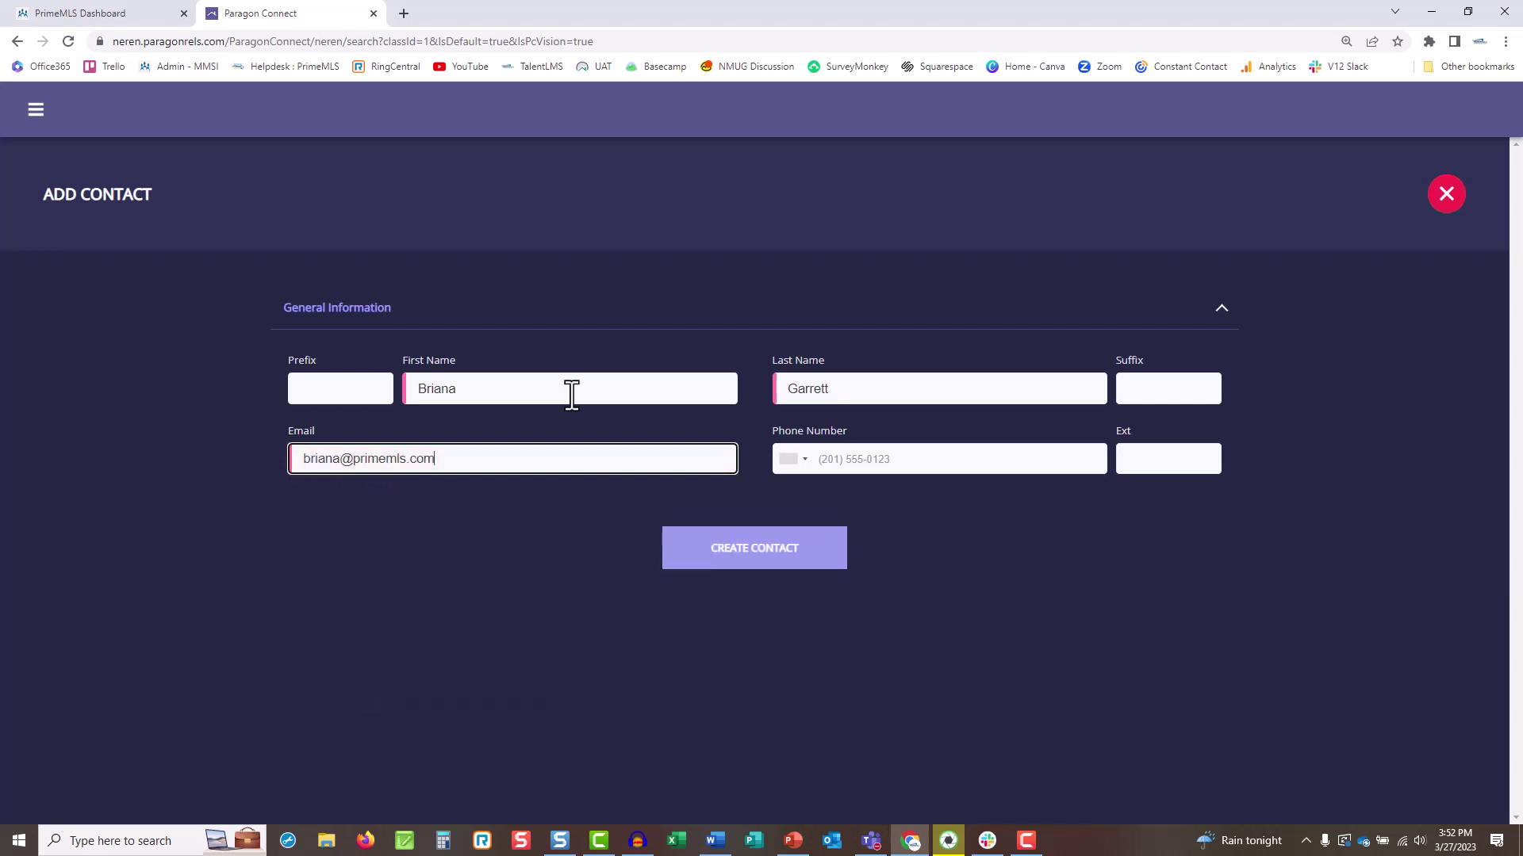
Create the contact and save New Derry Listings for them with a Collaboration Center invite.
left_click(747, 556)
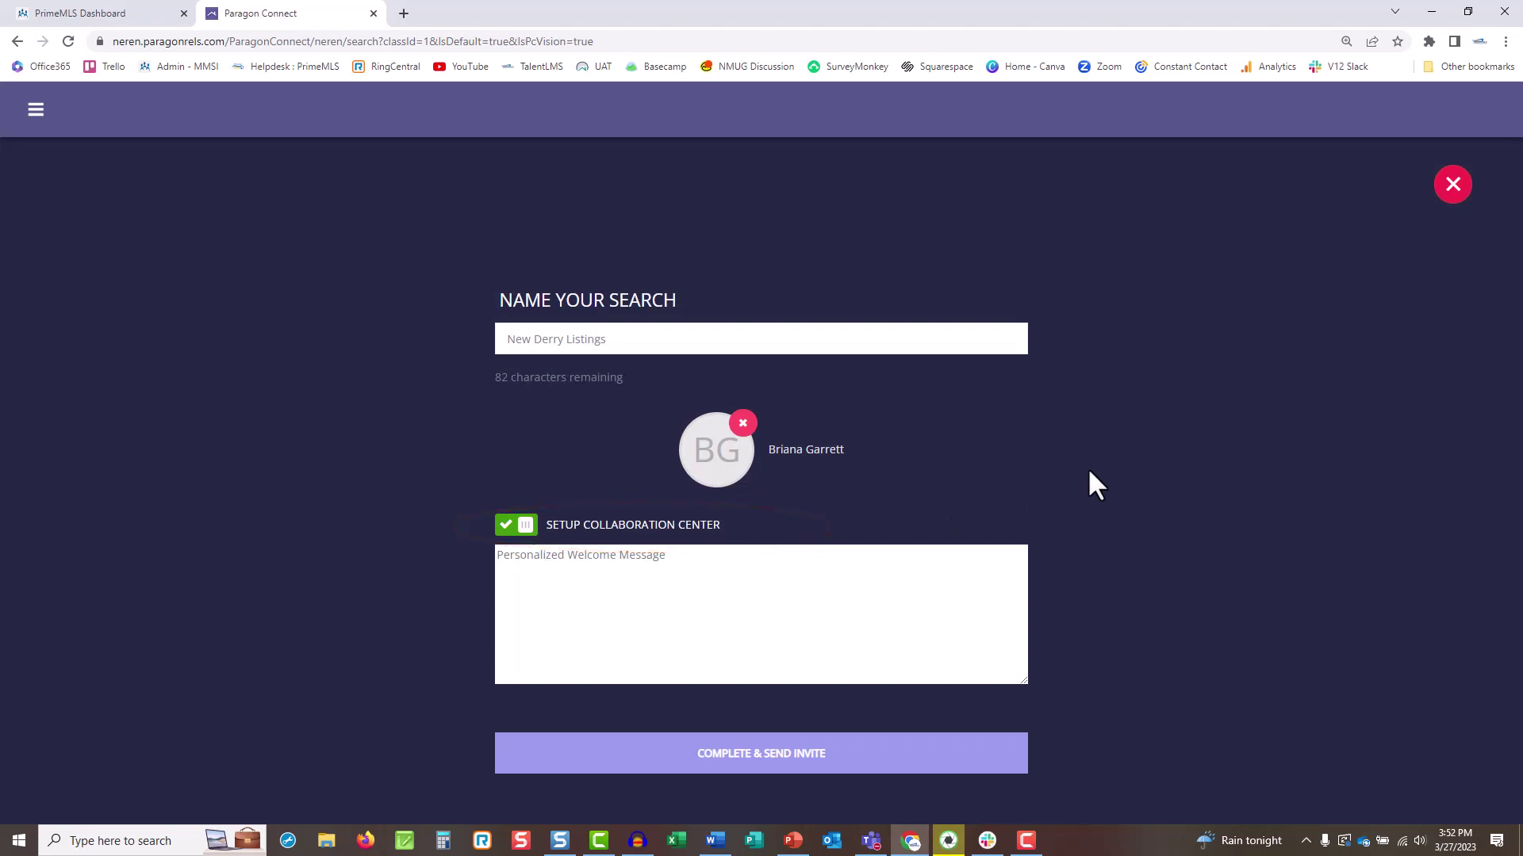
left_click(856, 759)
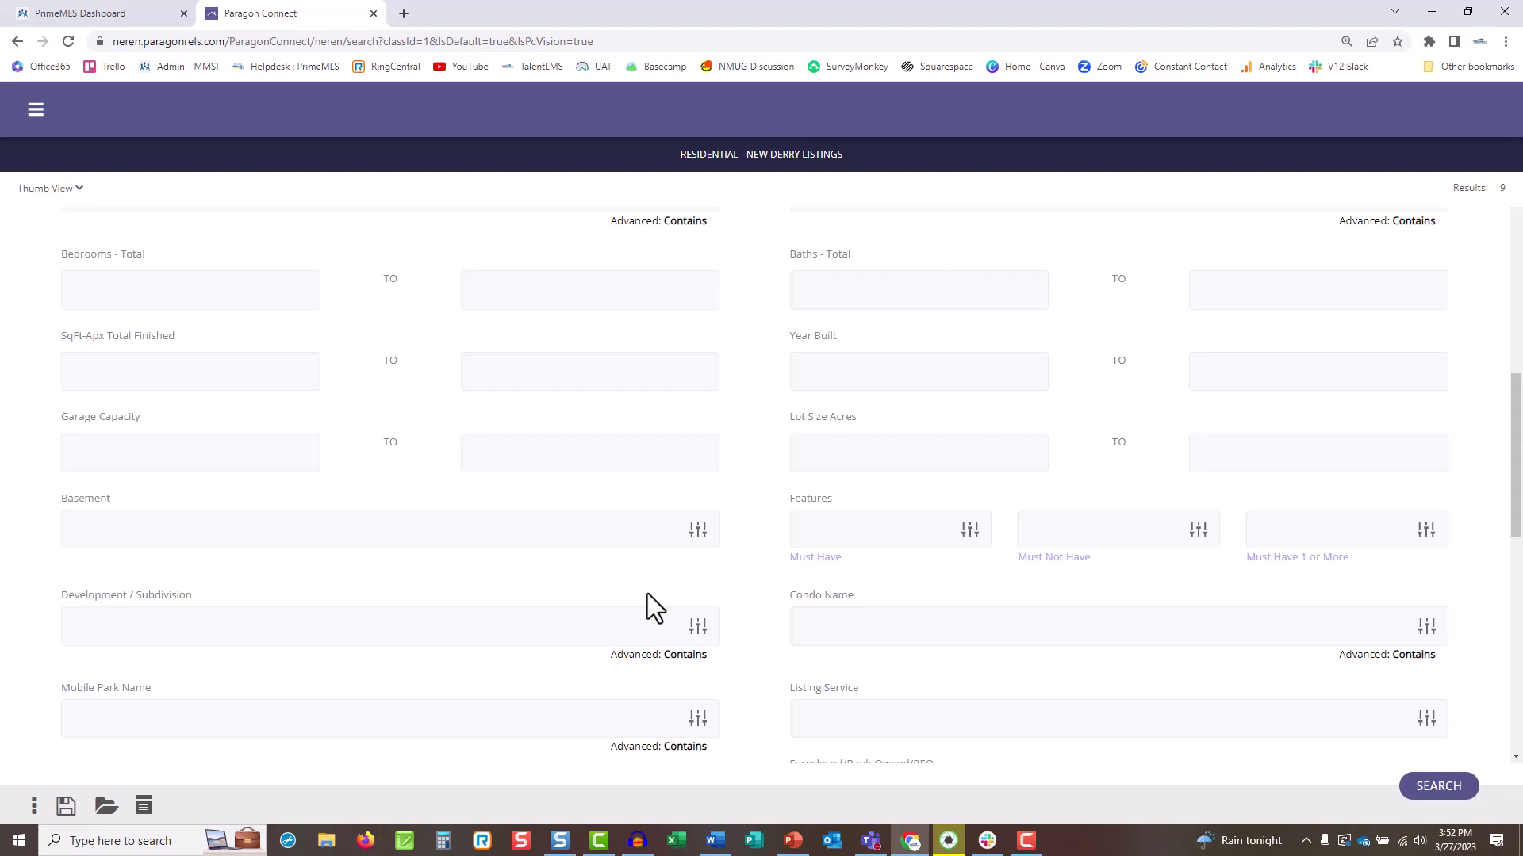
From Contacts, open an existing contact and view their Saved Activity searches.
left_click(35, 117)
left_click(140, 265)
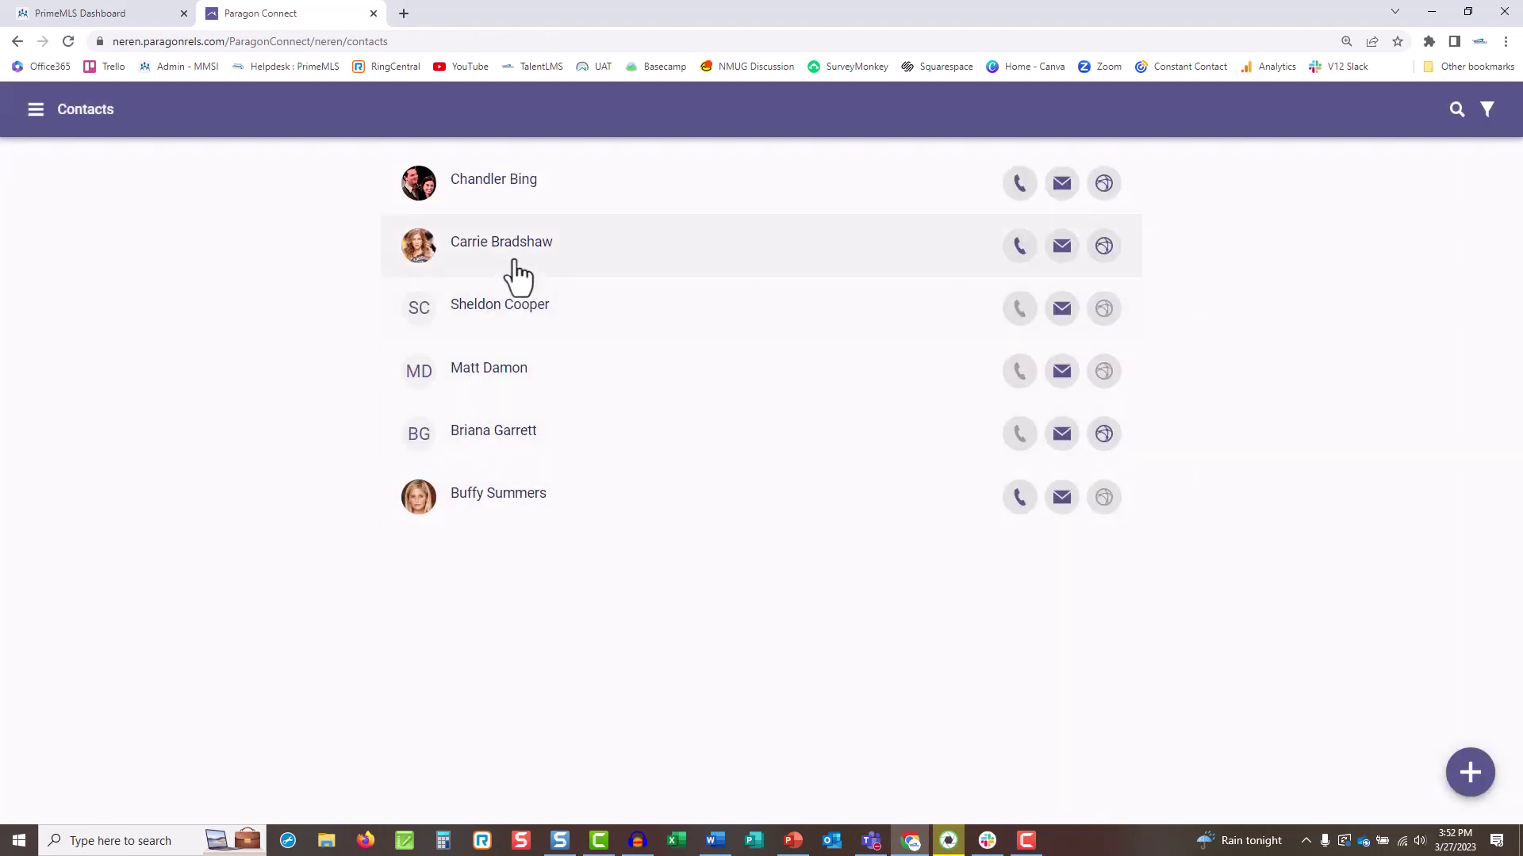
left_click(479, 253)
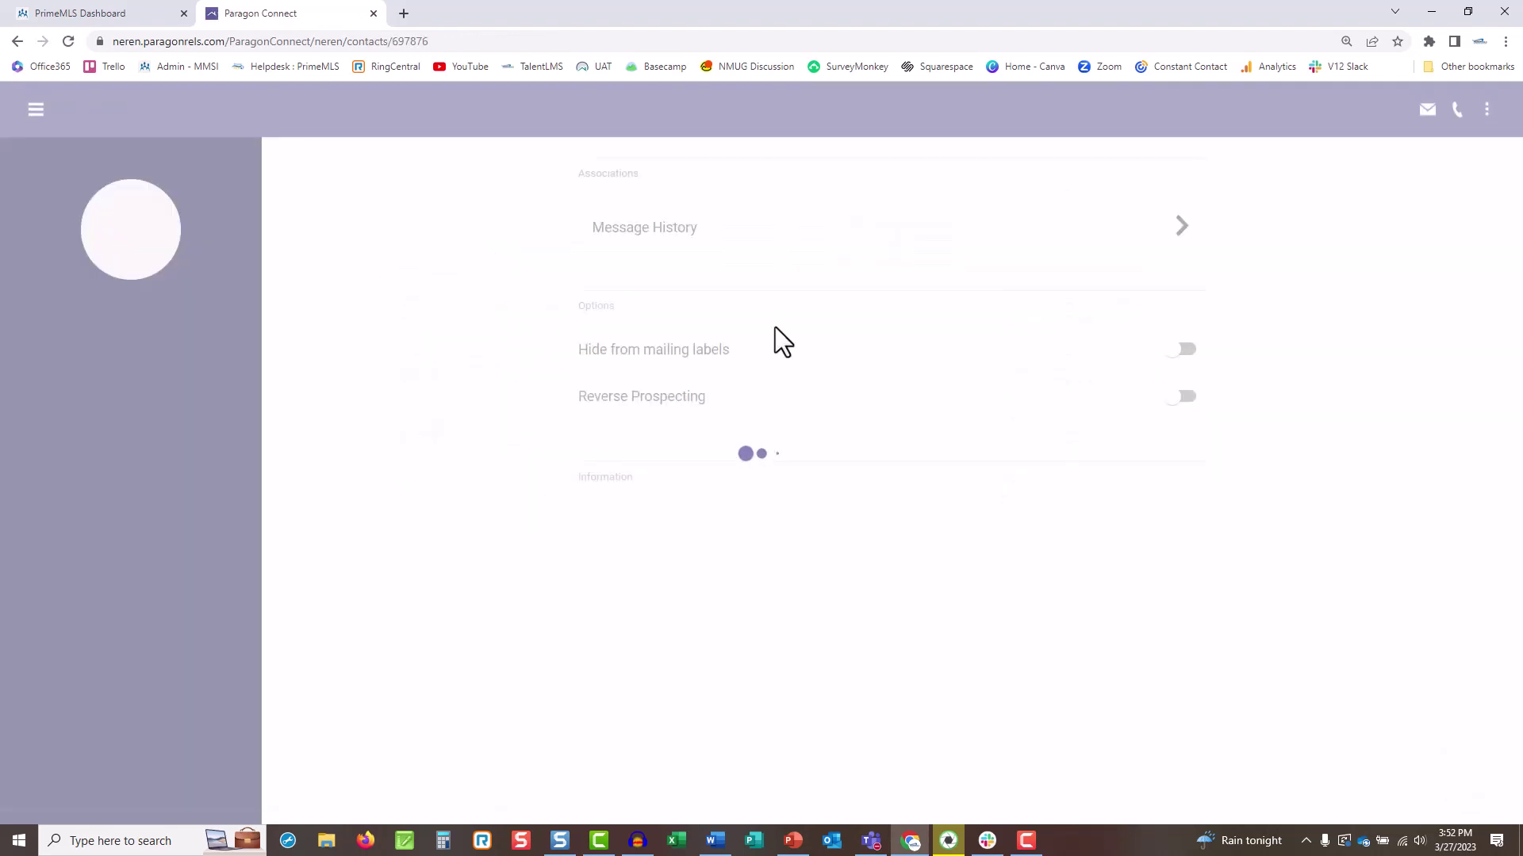
left_click(775, 330)
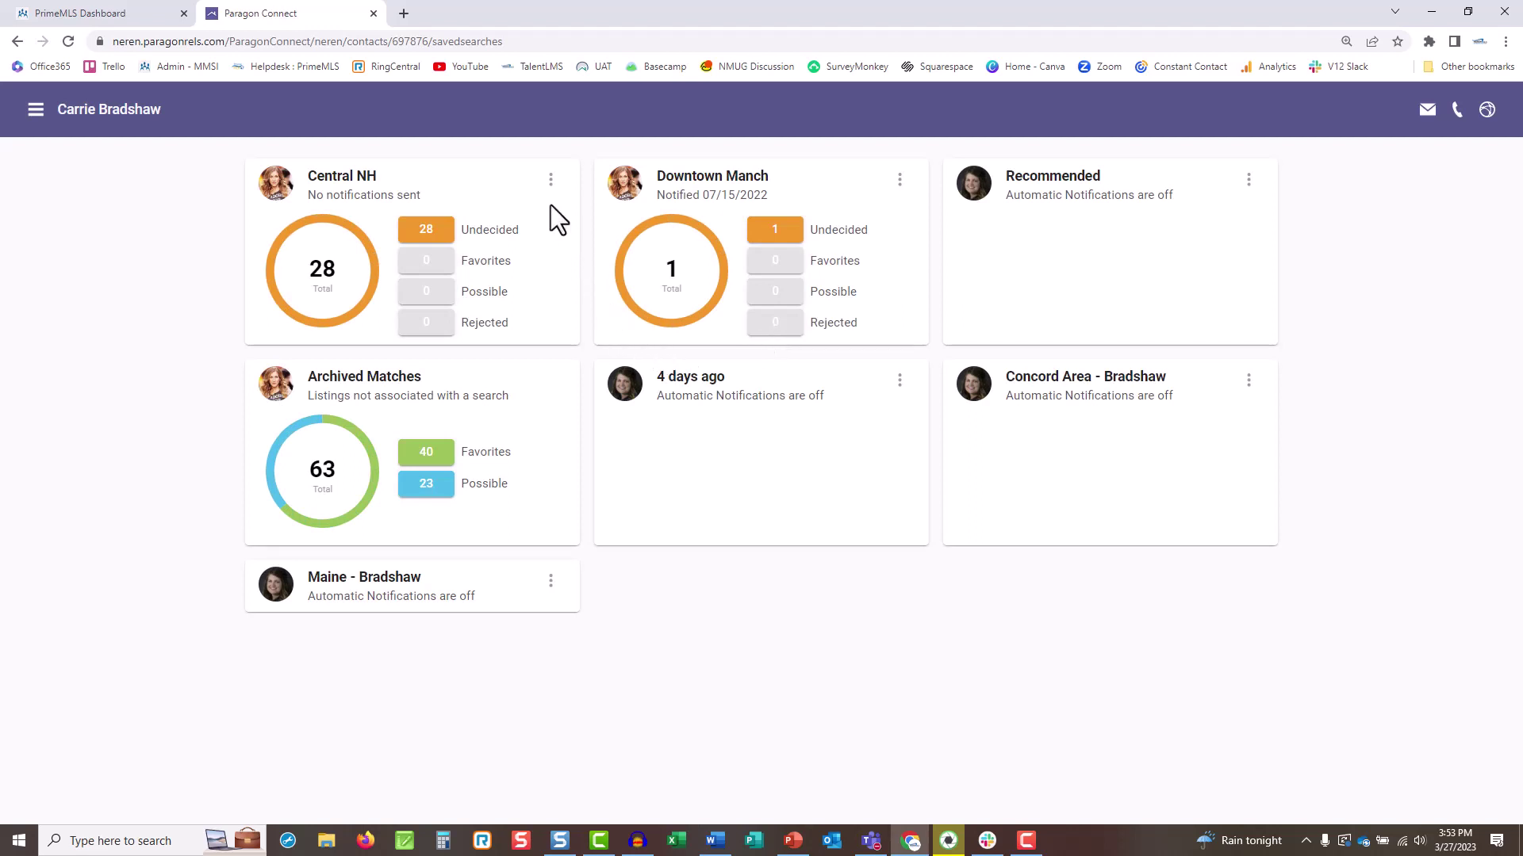
left_click(551, 180)
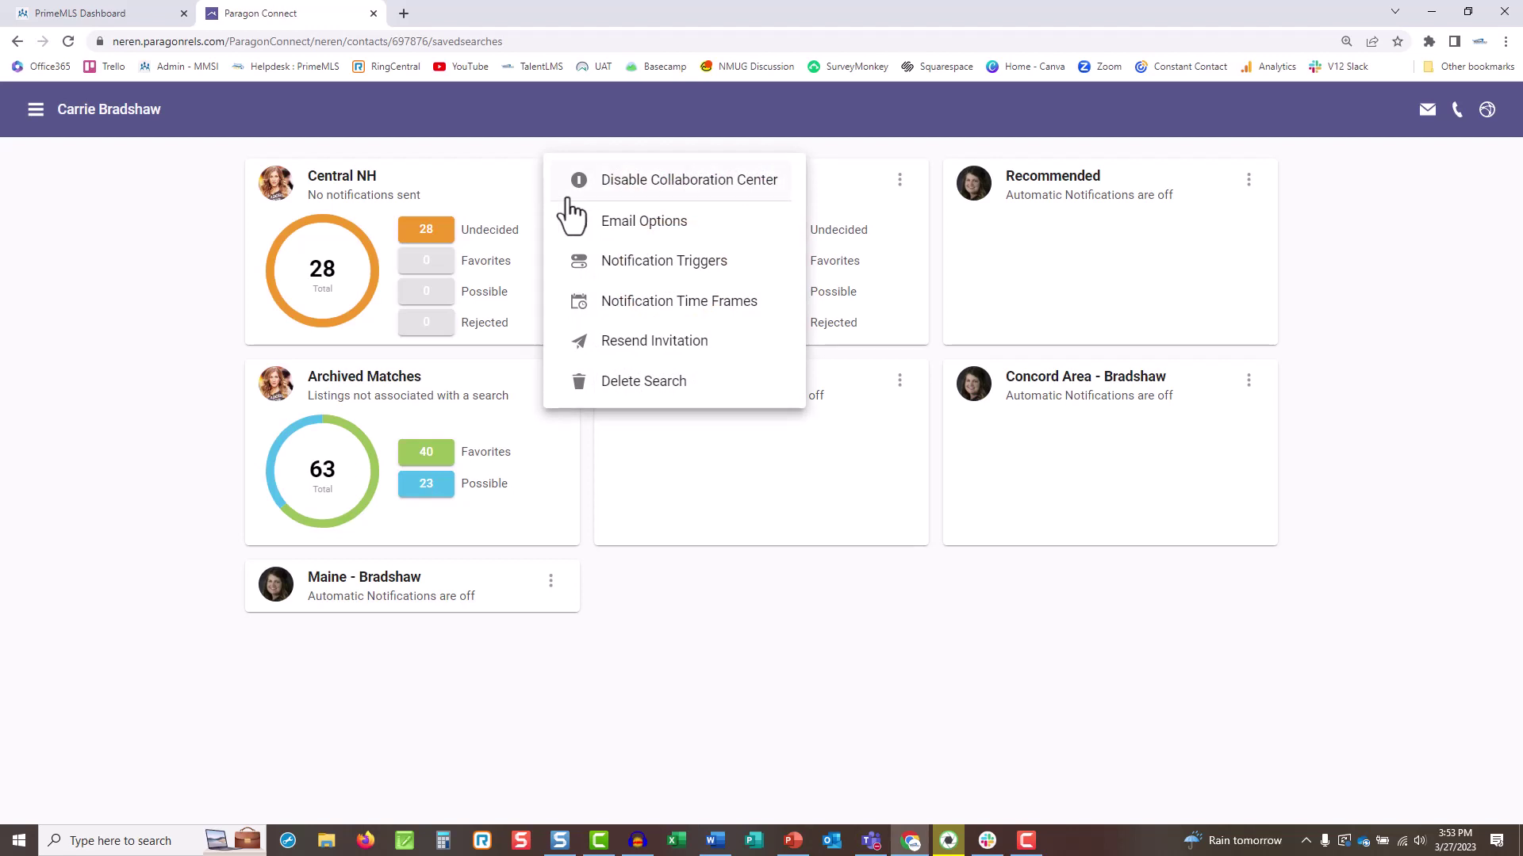
left_click(724, 230)
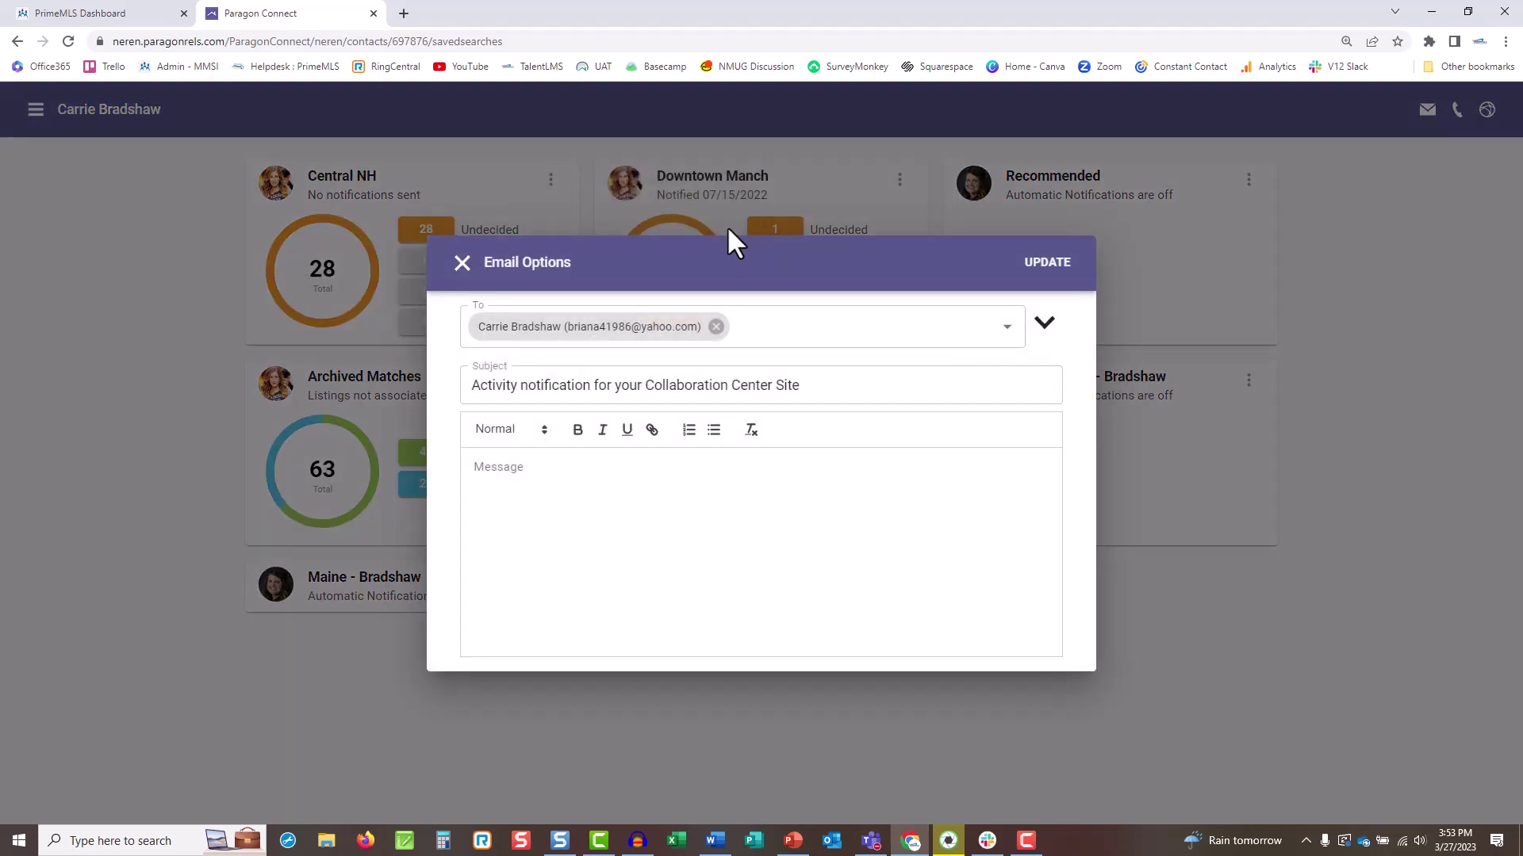
left_click(462, 264)
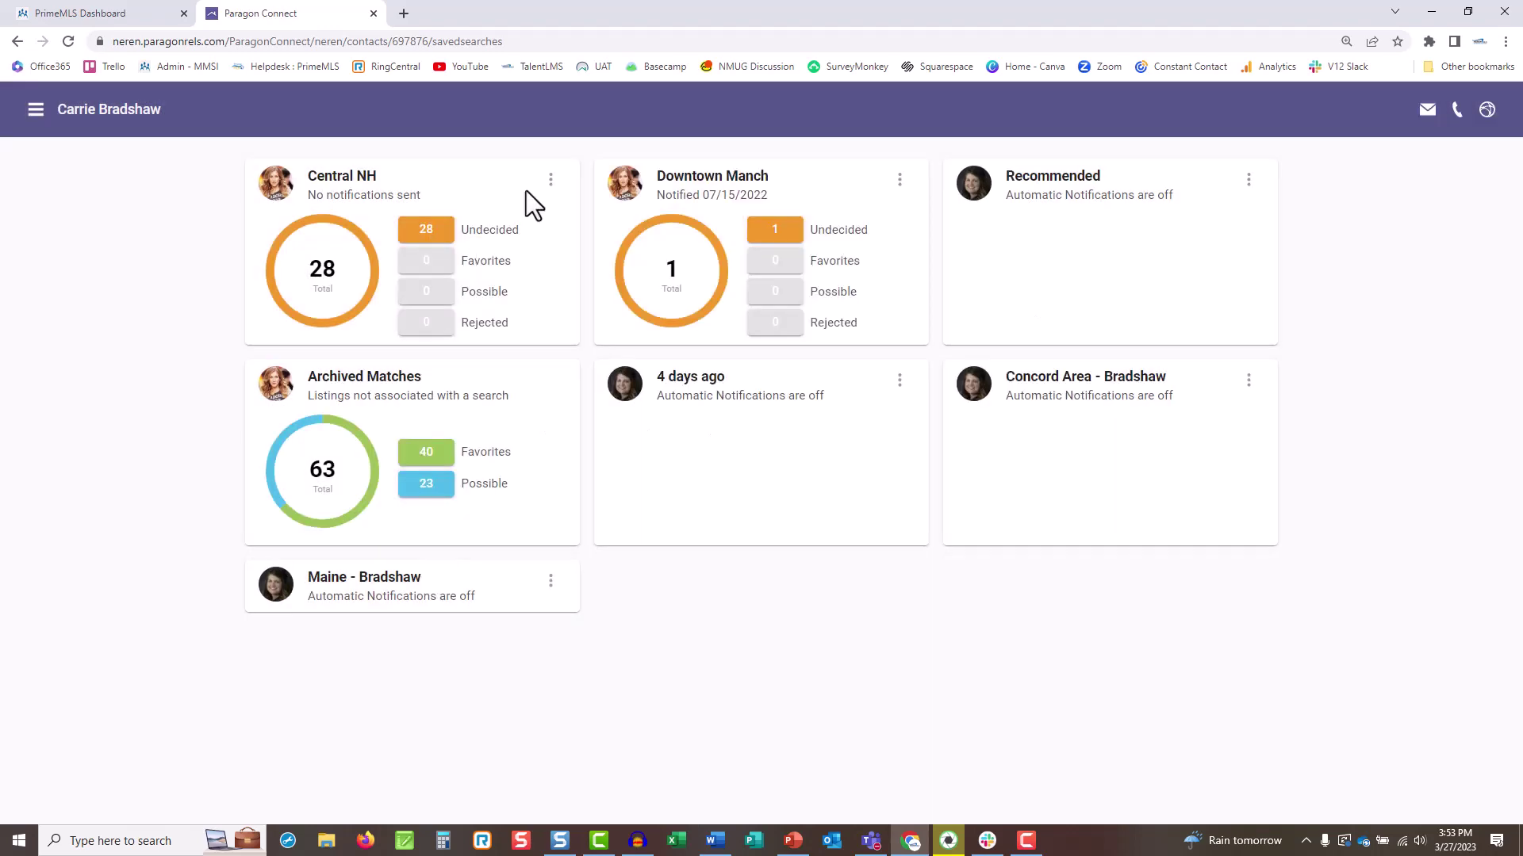
left_click(551, 181)
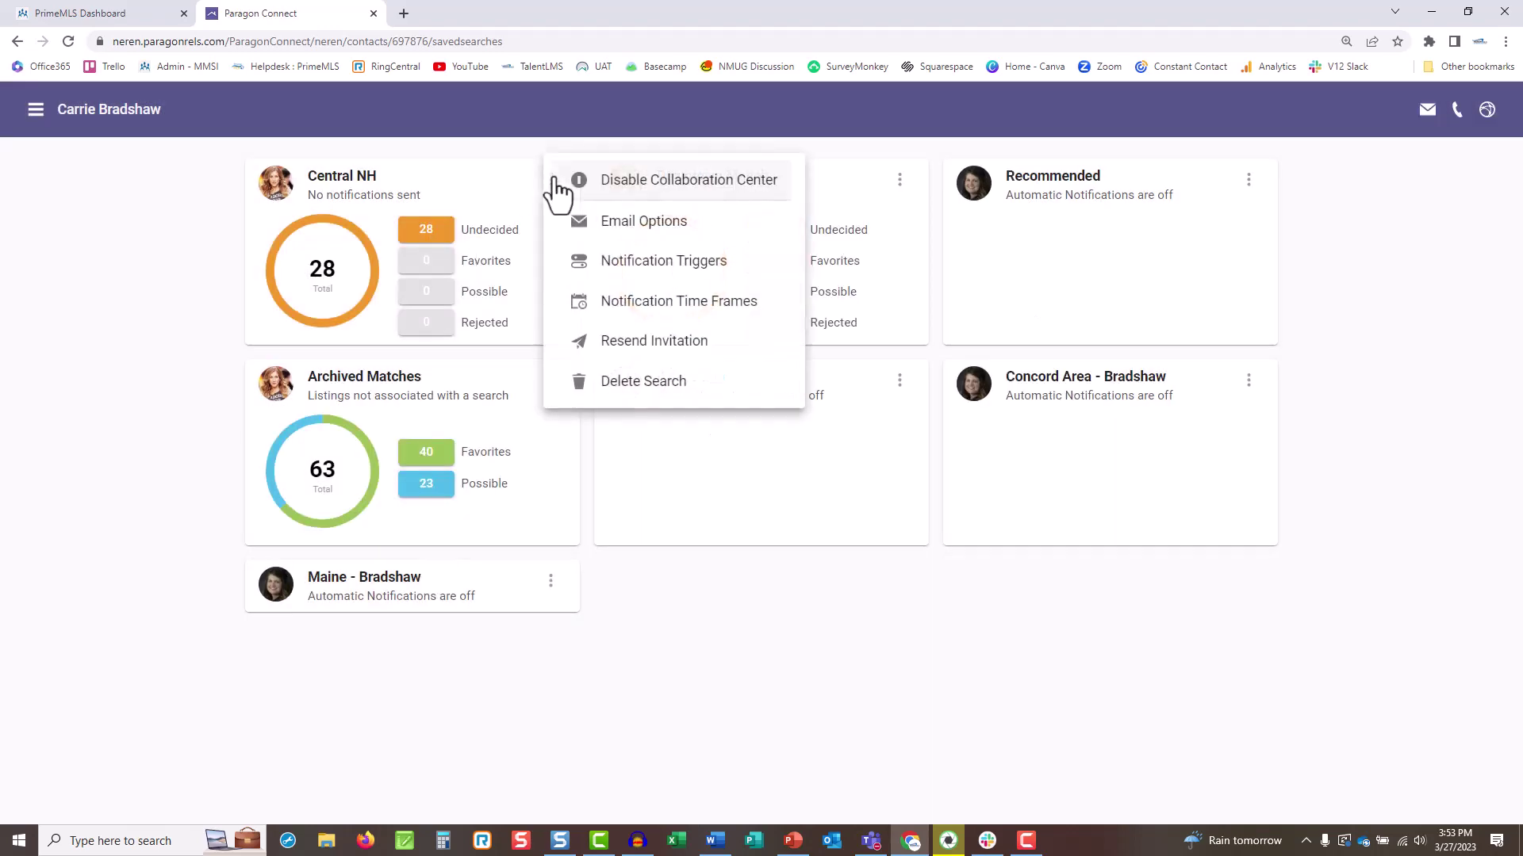
left_click(745, 265)
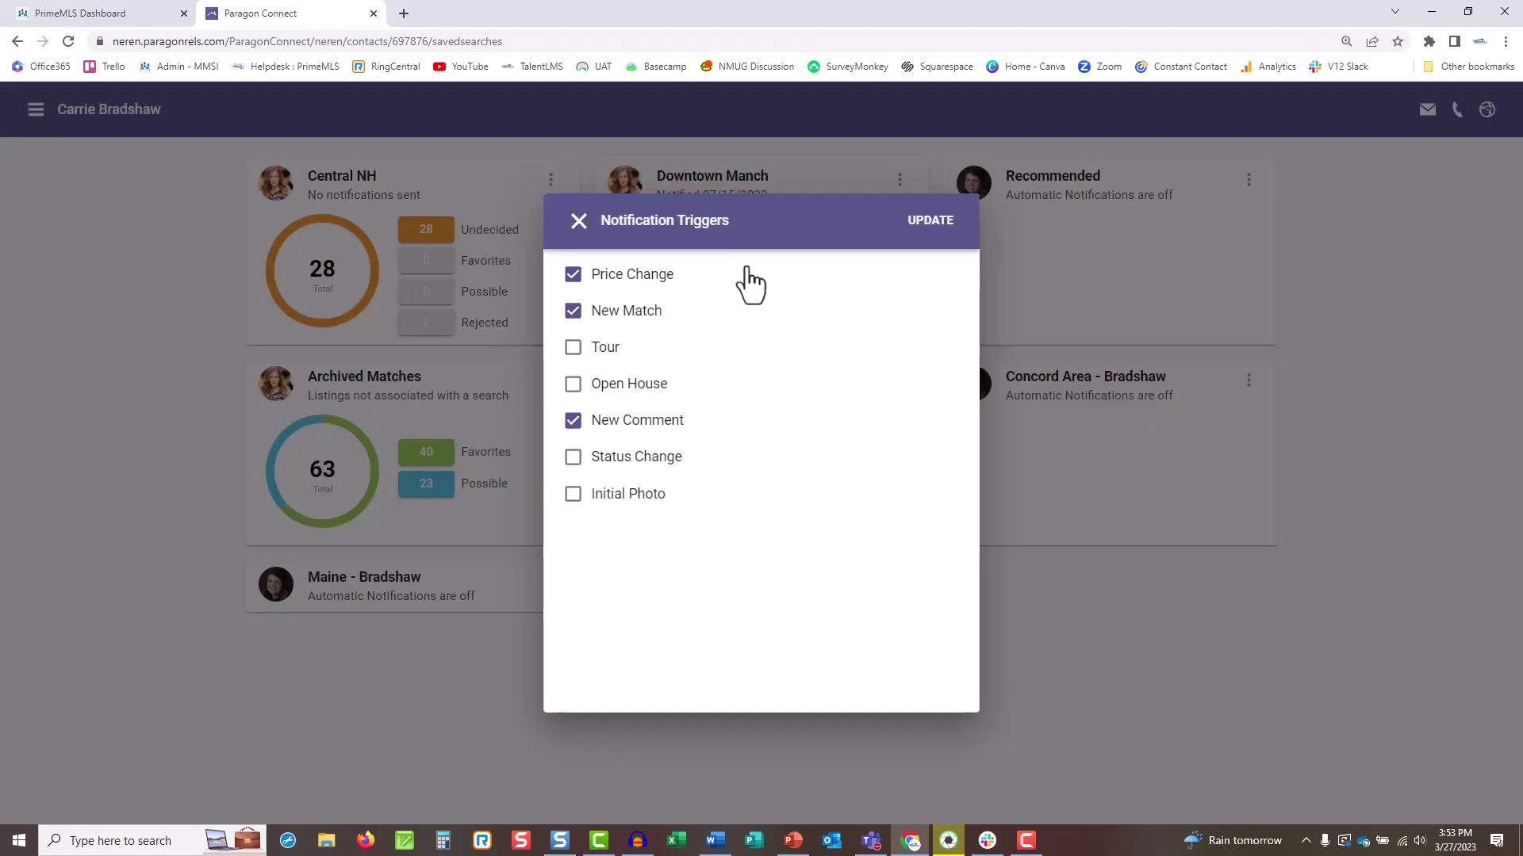
left_click(577, 223)
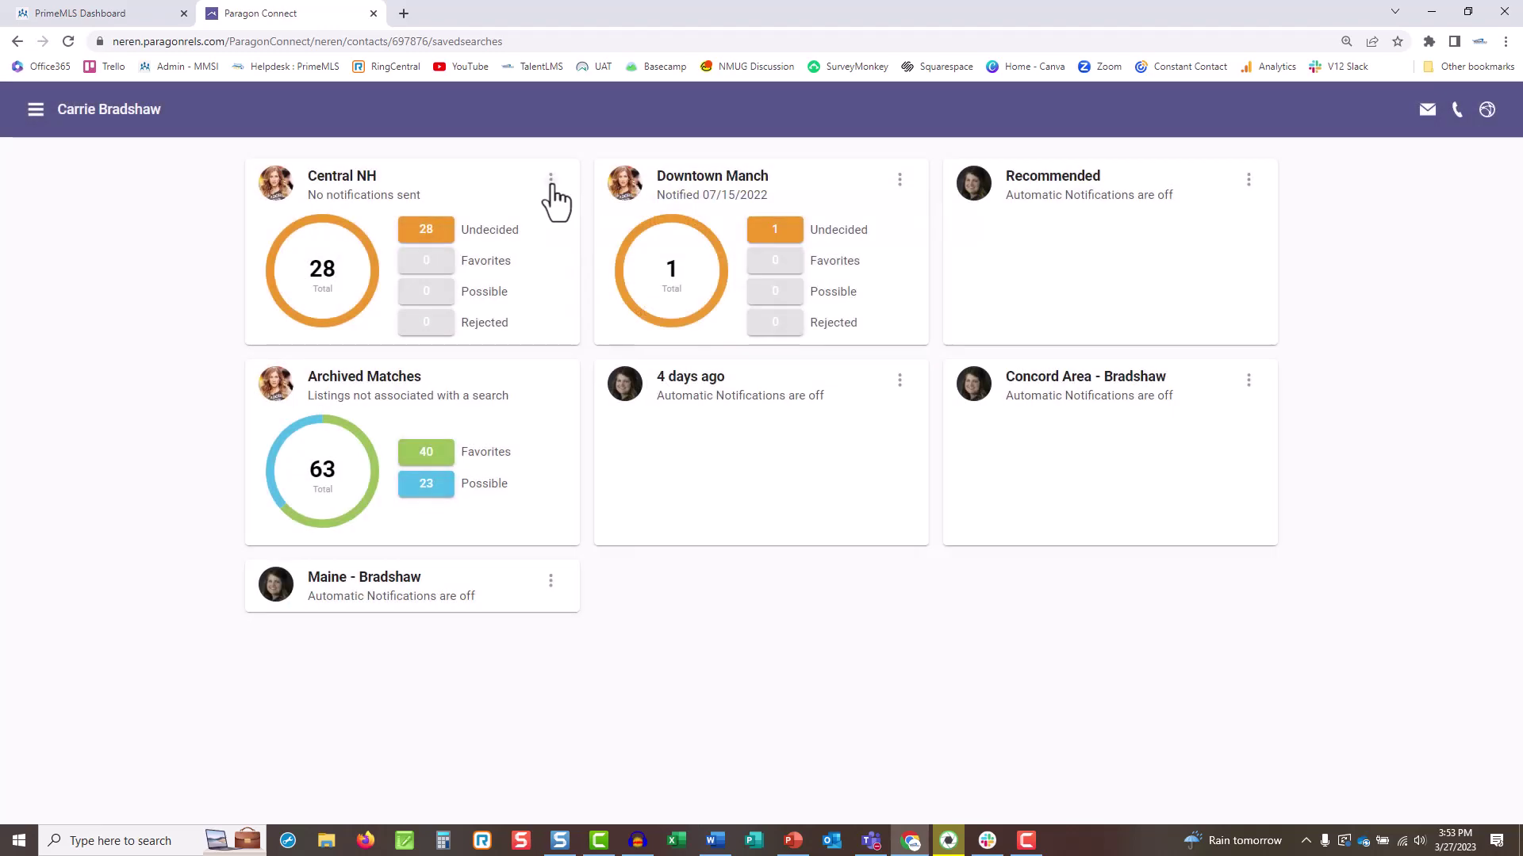
left_click(553, 182)
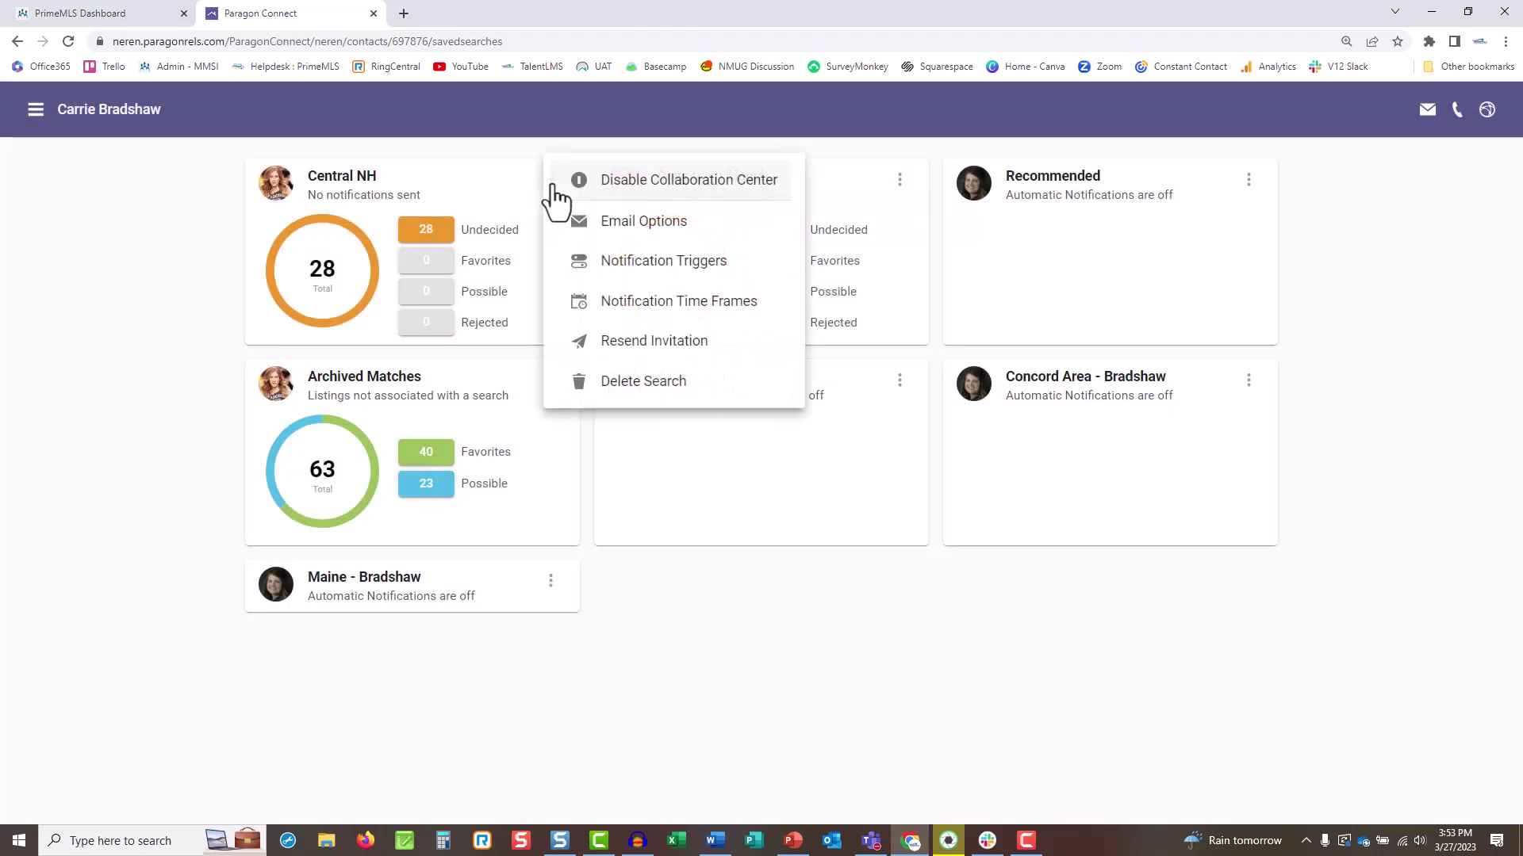
left_click(774, 311)
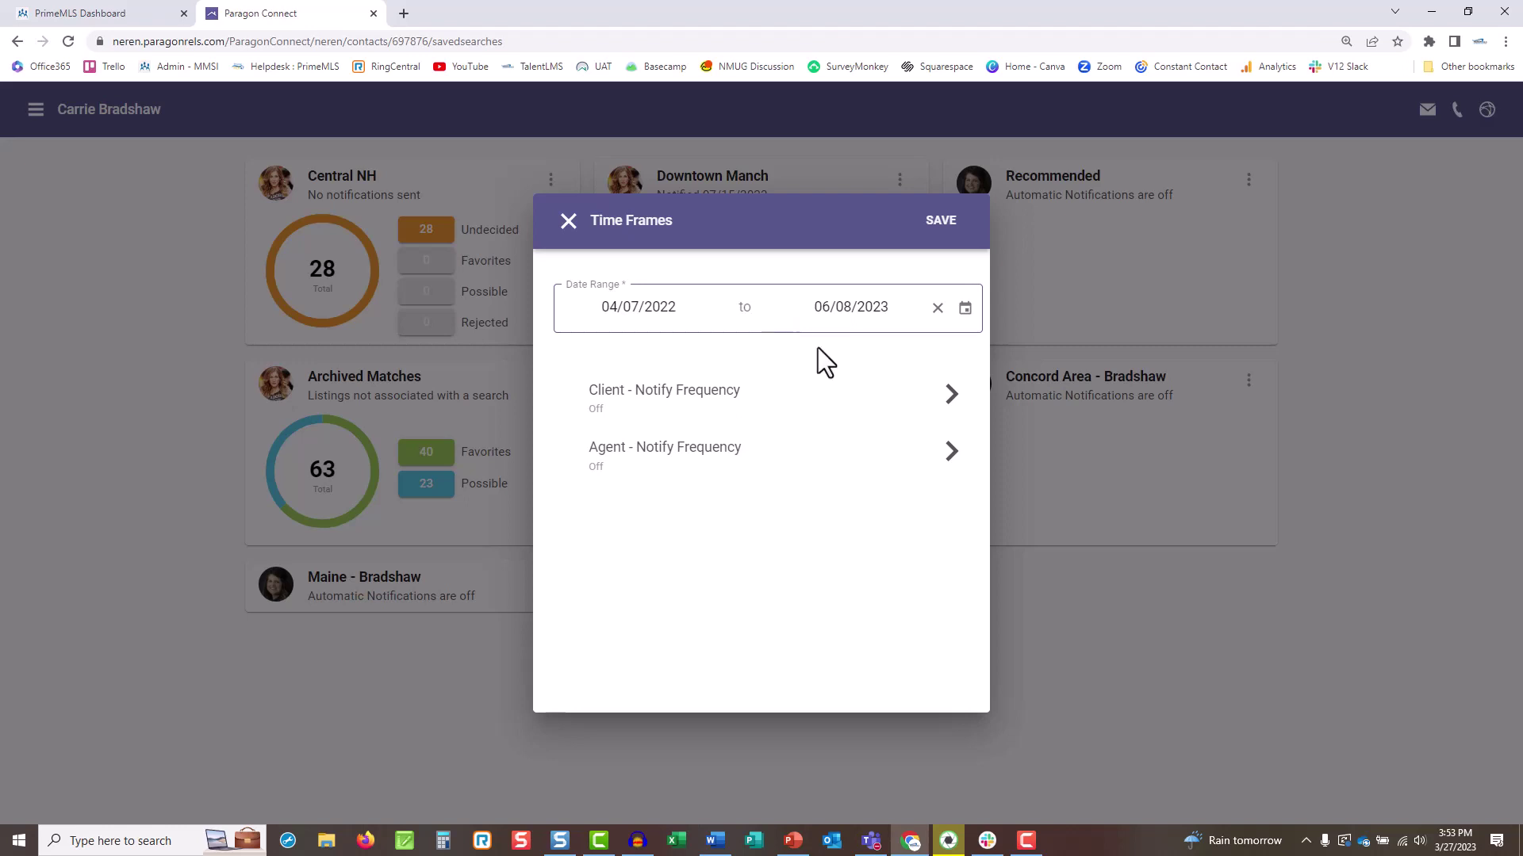
left_click(897, 403)
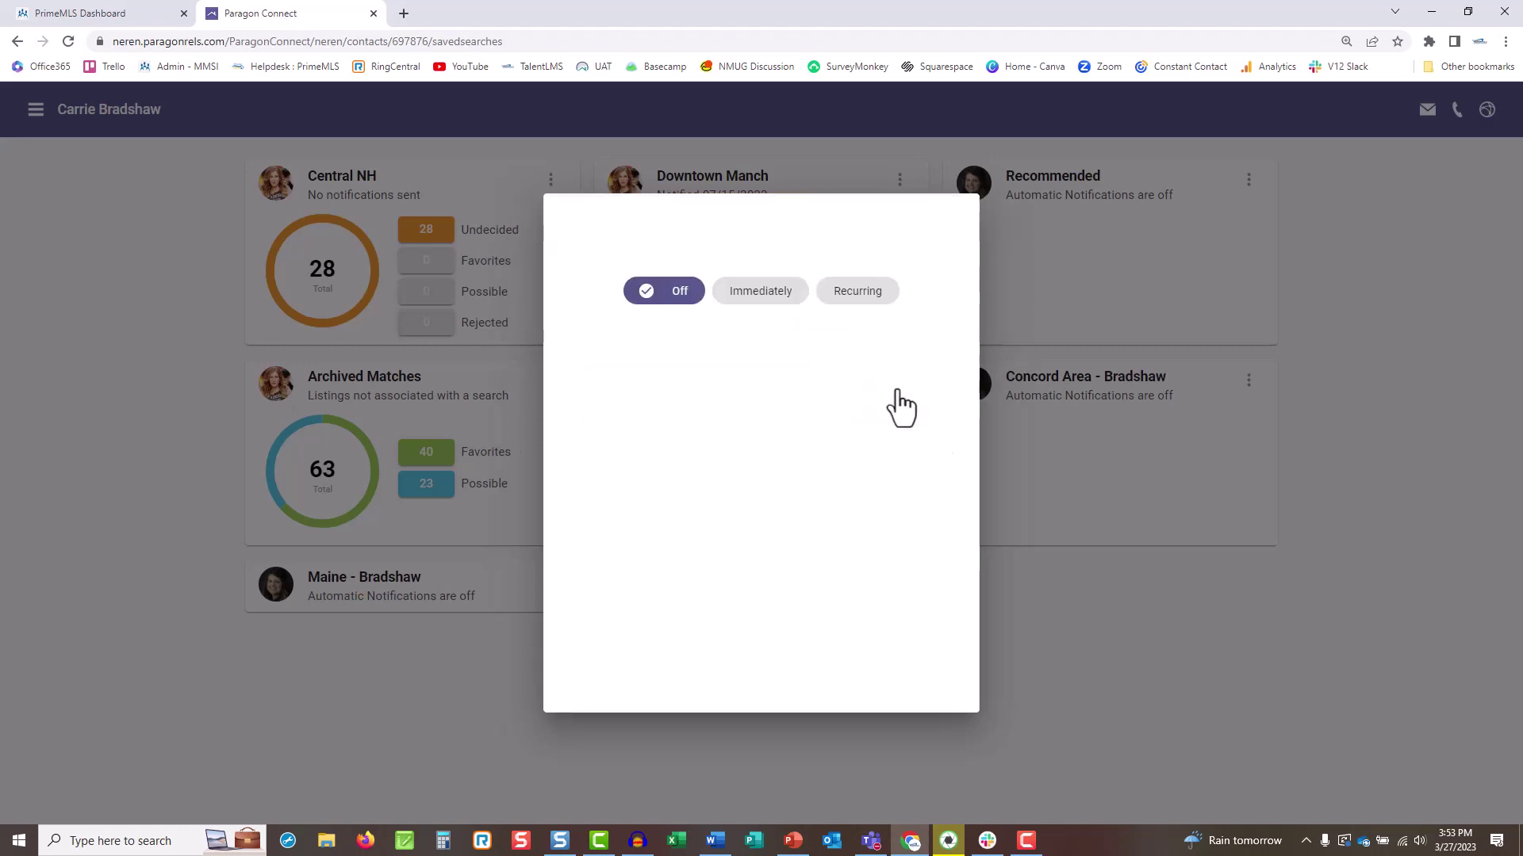
left_click(861, 293)
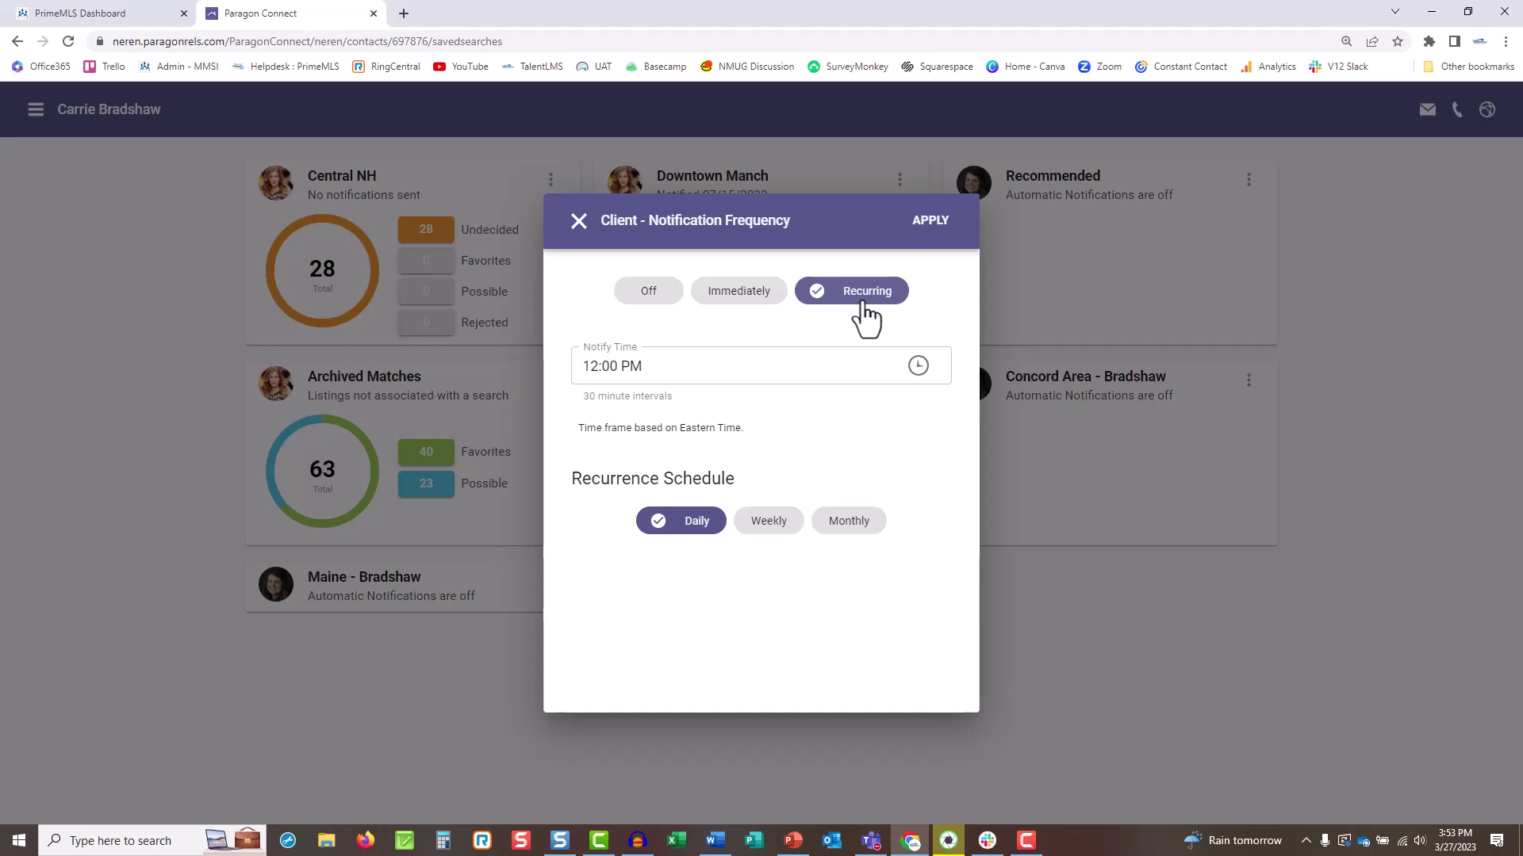
left_click(578, 221)
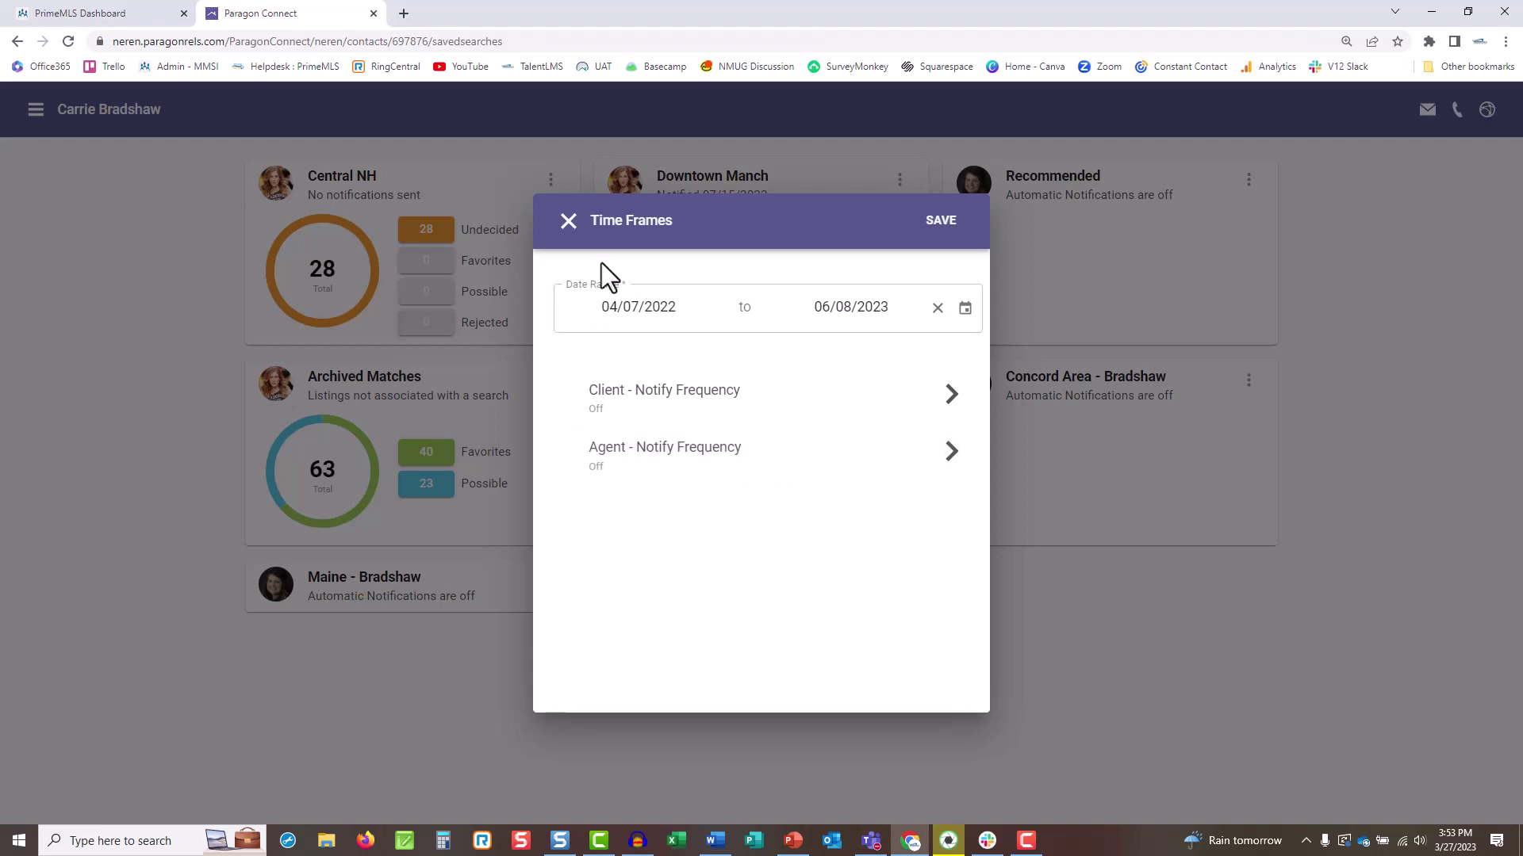
left_click(569, 222)
left_click(551, 181)
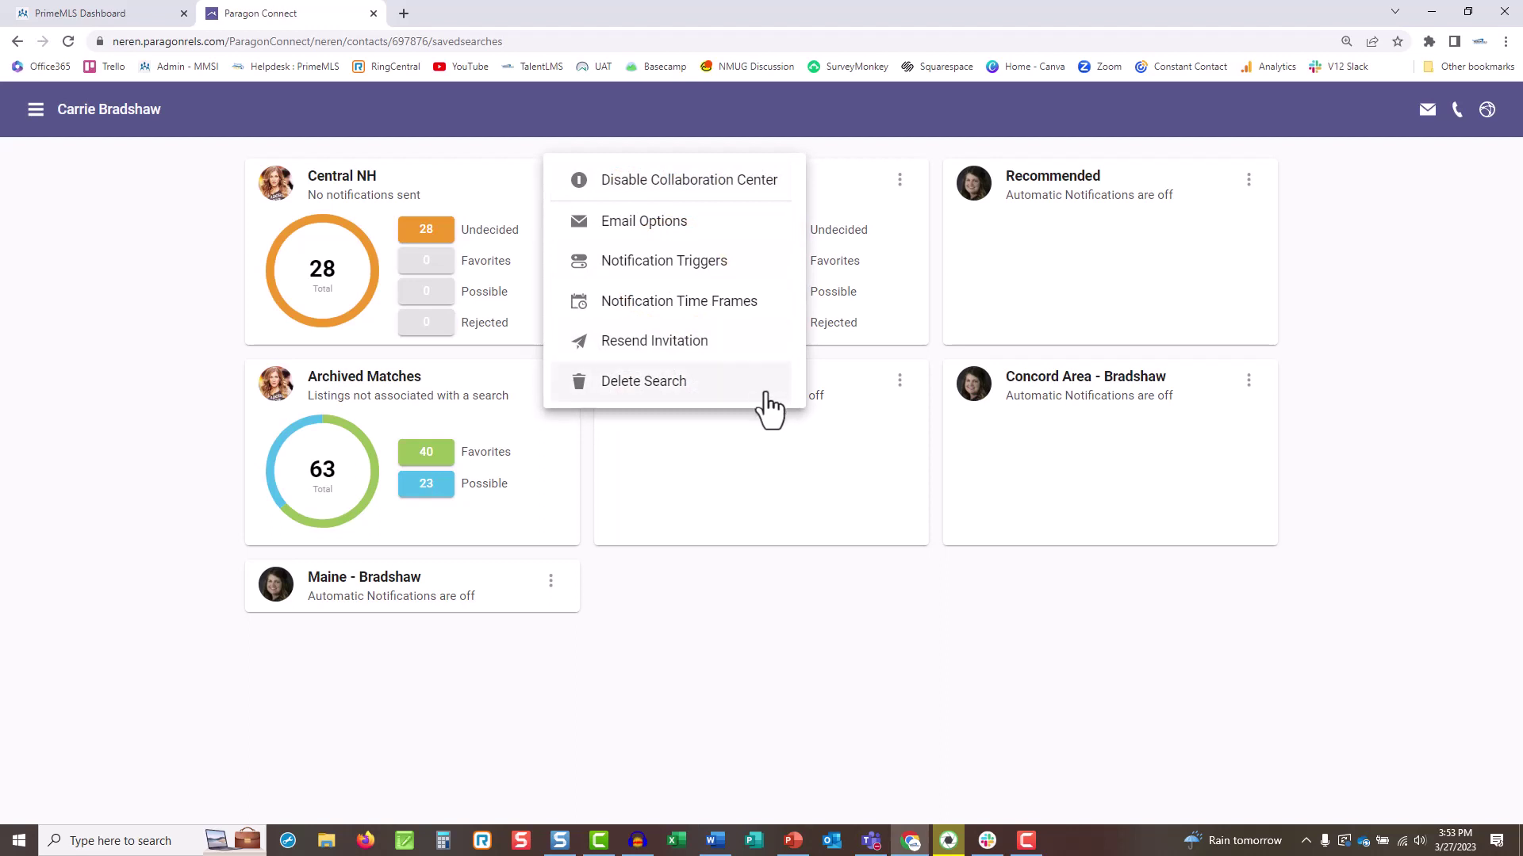
Close the Central NH options menu so the saved-search cards show again.
left_click(762, 682)
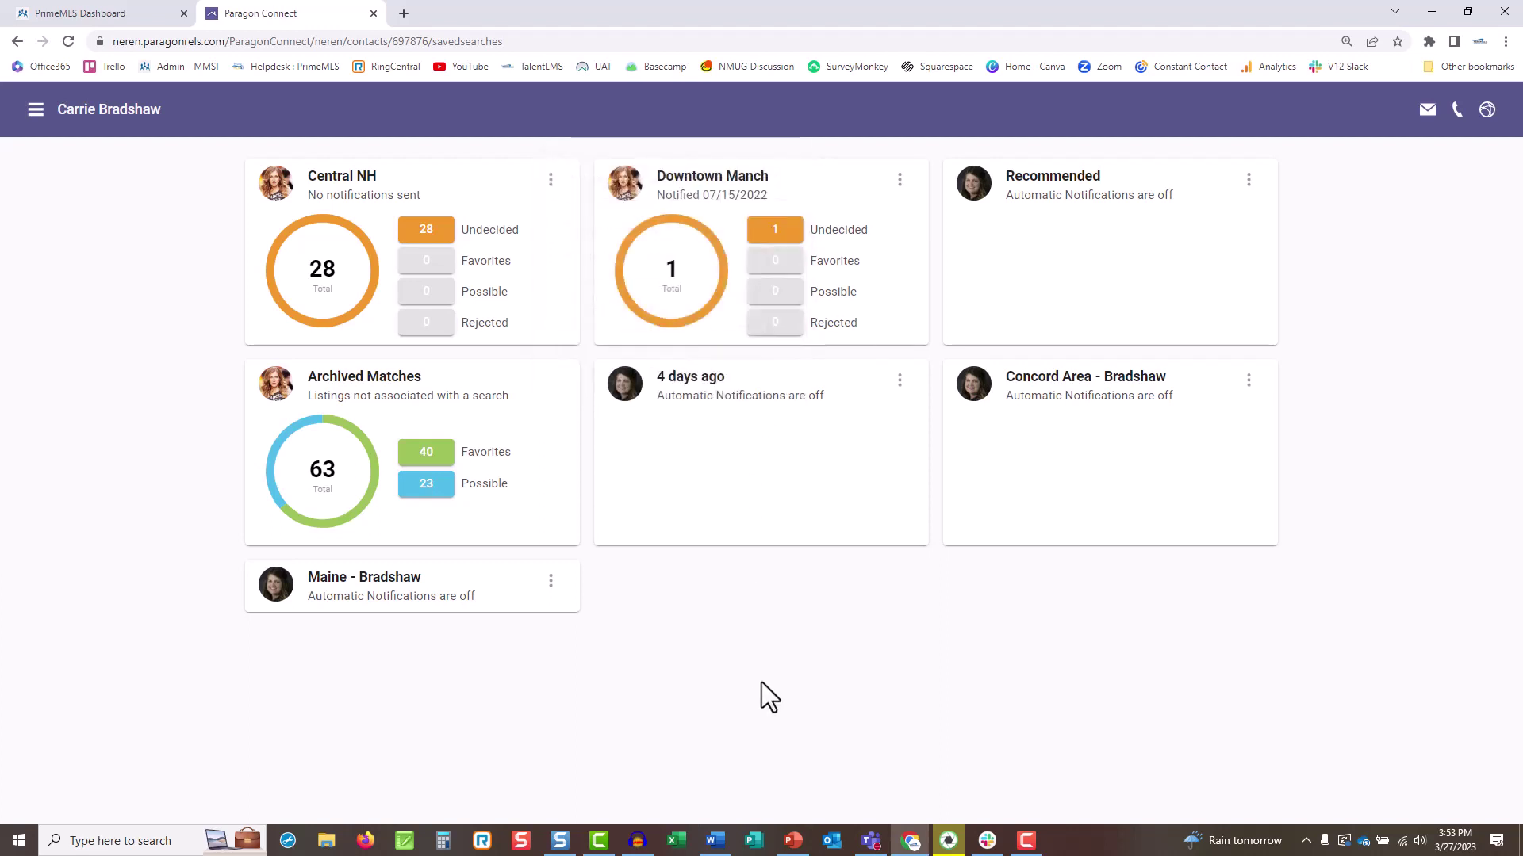